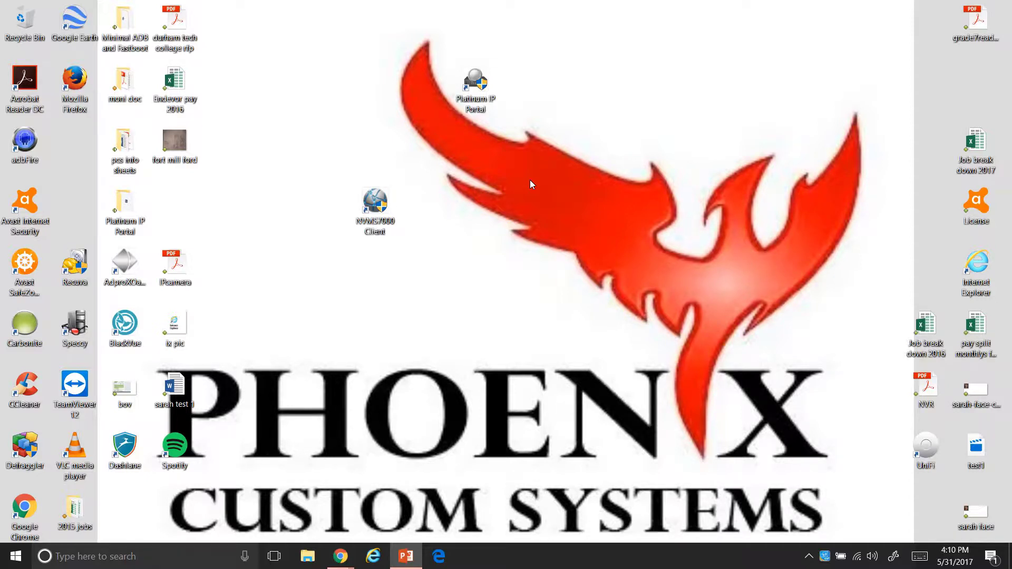
Launch and maximize Internet Explorer, then sign in to the Platinum NVR with the admin account's password
click(377, 547)
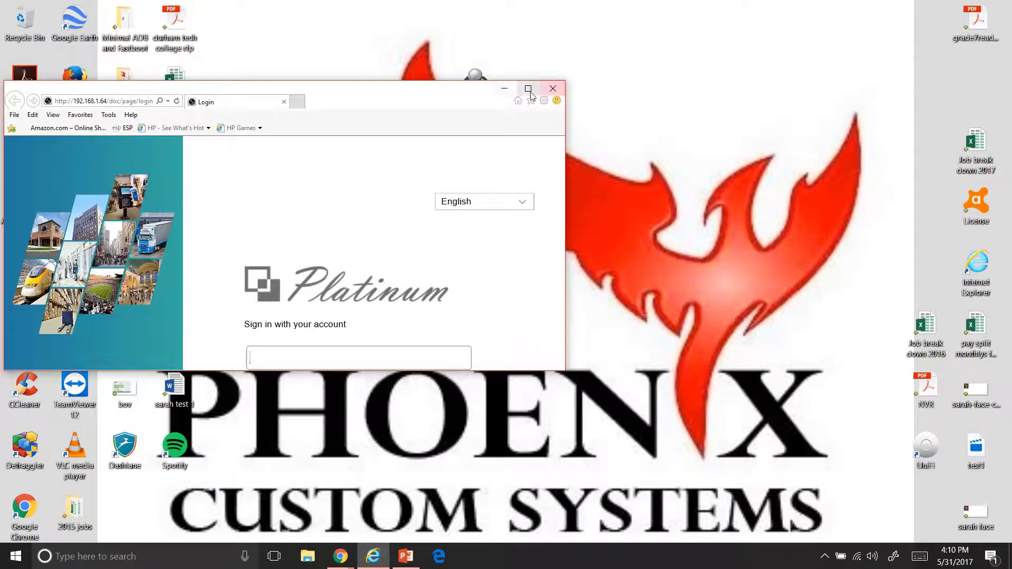
click(528, 88)
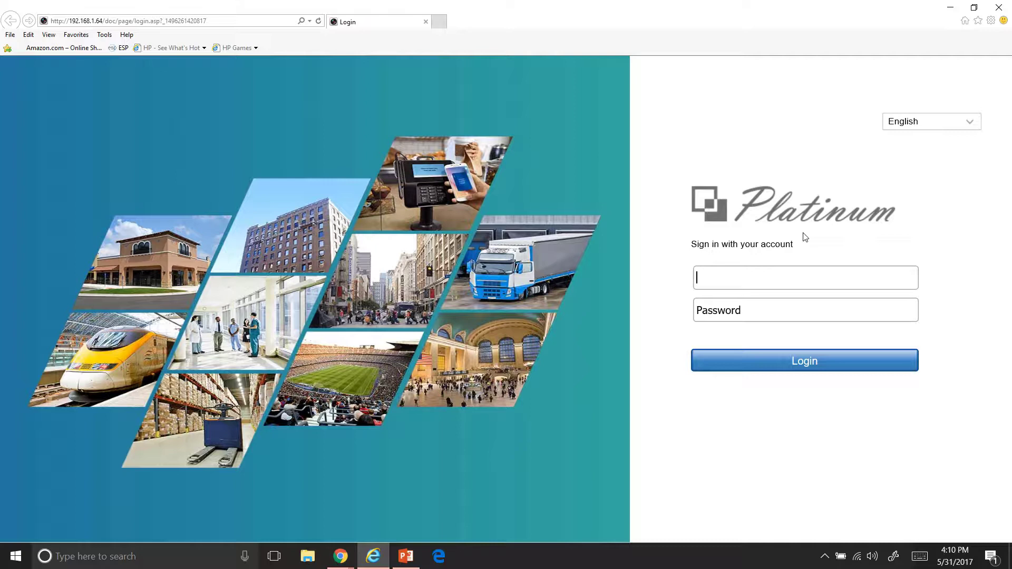
text(admin)
key(Tab)
text(1234)
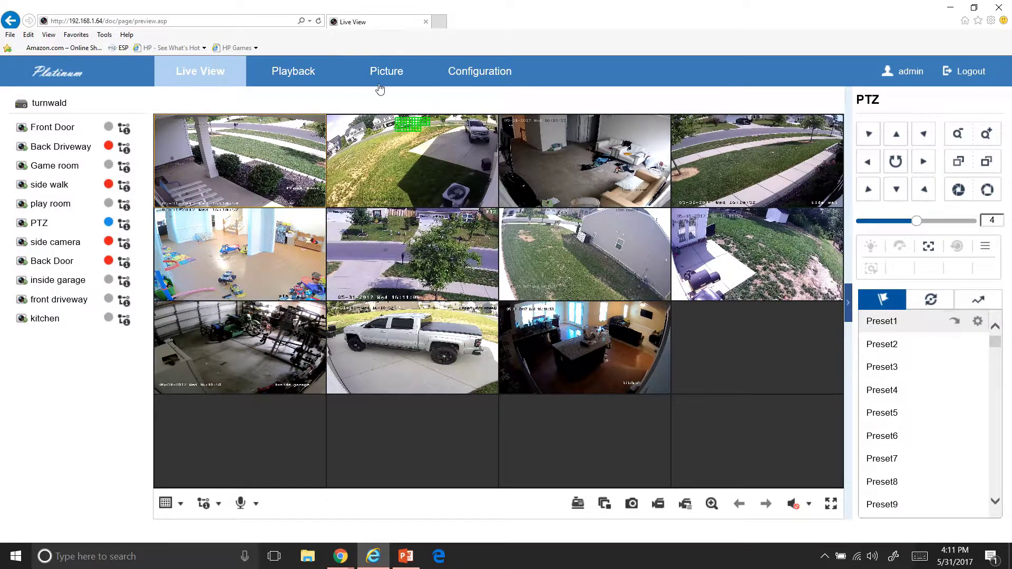
Open Configuration > Local, browse for a recordings folder but cancel, and save the Local settings
click(233, 85)
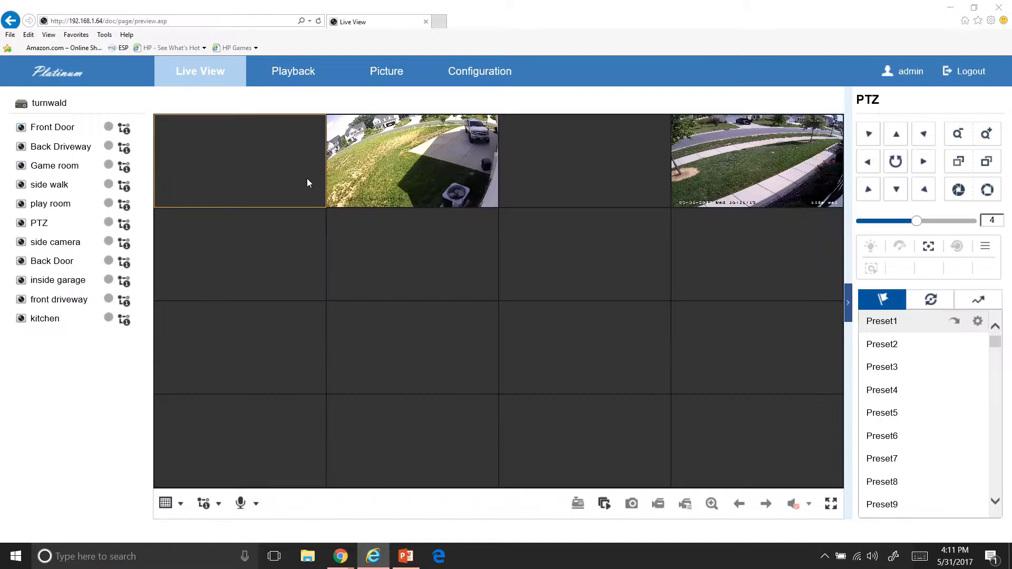
click(491, 78)
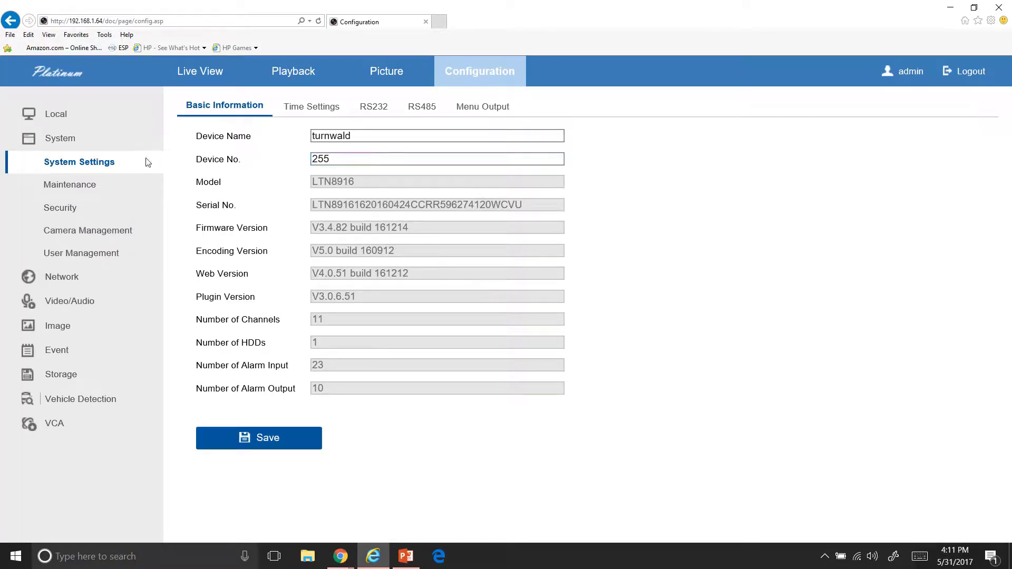
click(69, 125)
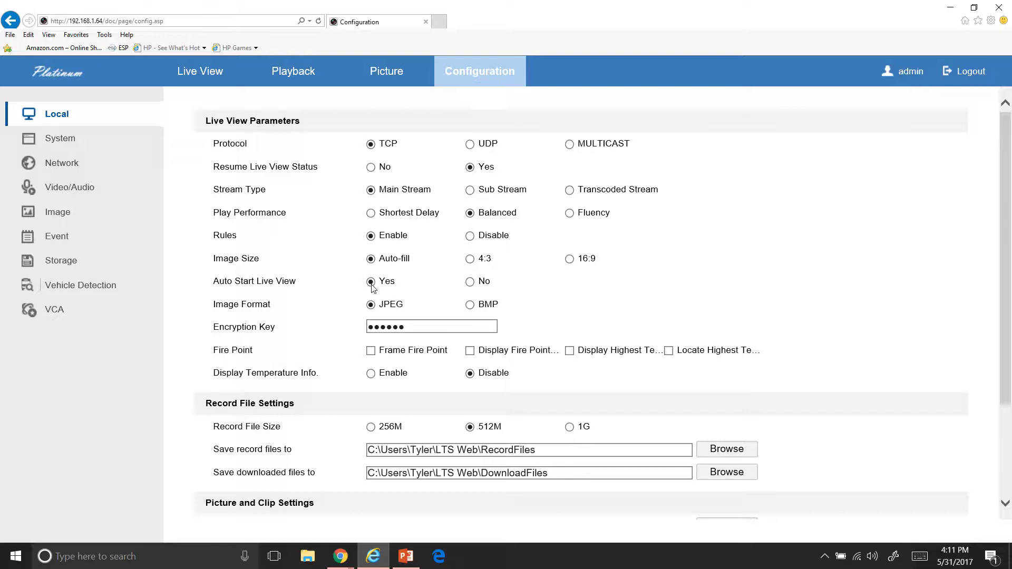
scroll(372, 285, down, 3)
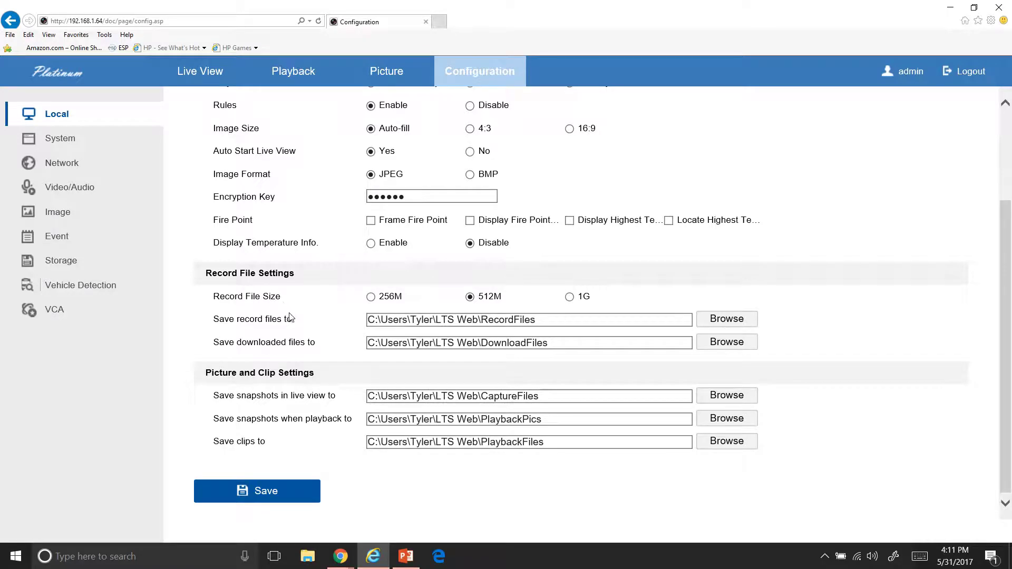
click(730, 327)
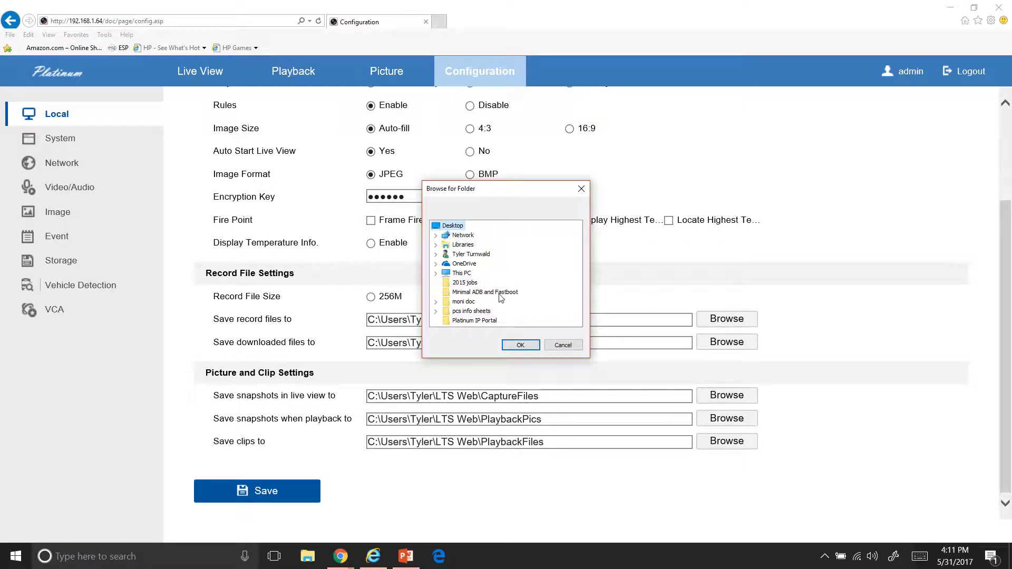
click(556, 348)
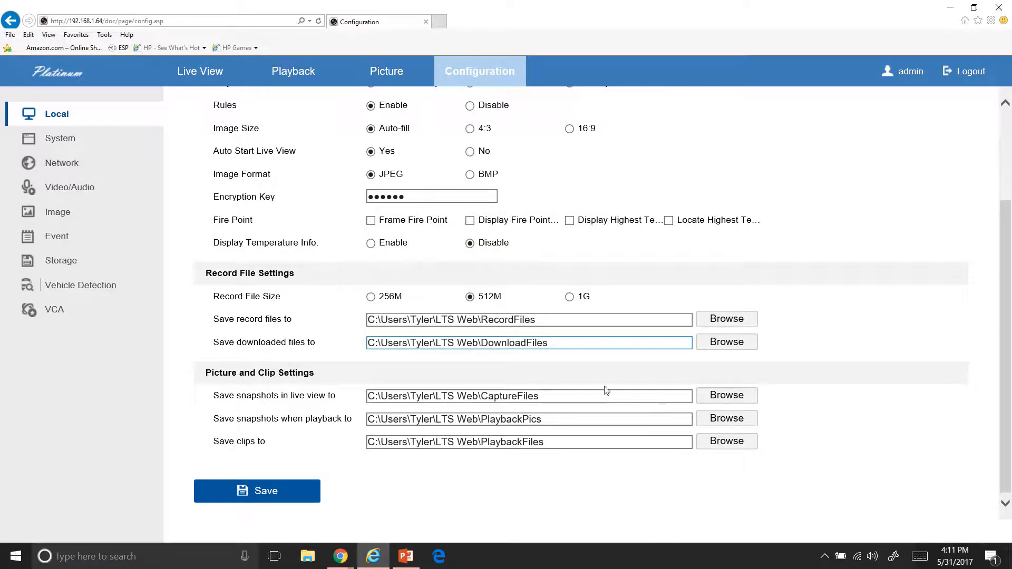
scroll(606, 383, up, 2)
scroll(606, 383, down, 2)
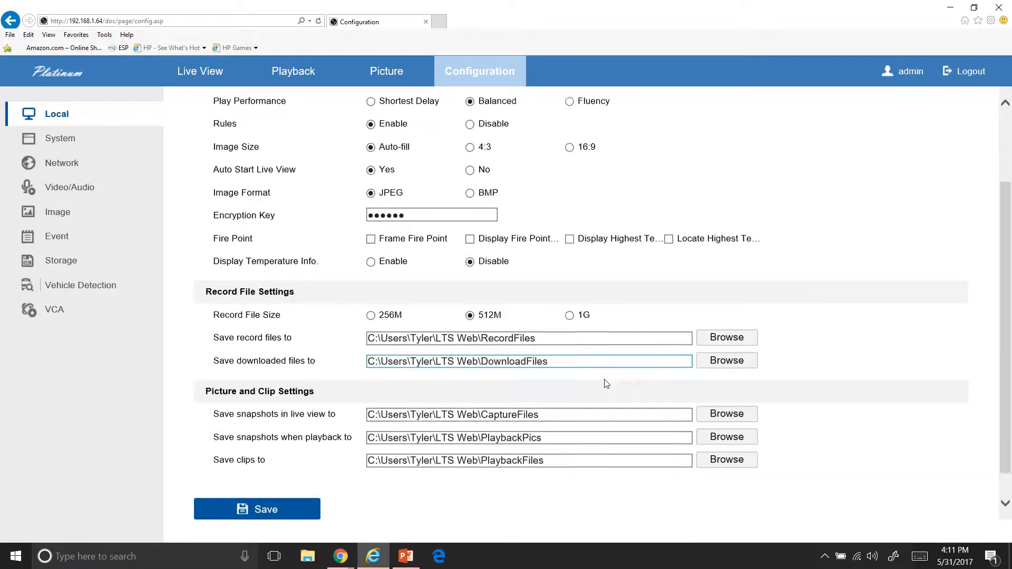
click(318, 487)
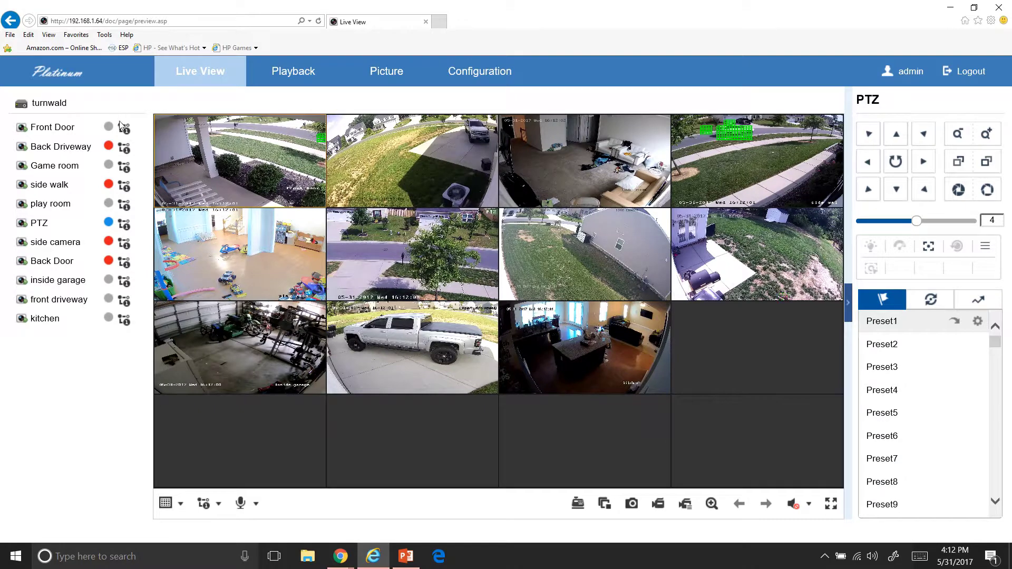
Look over the Live View camera list and stream options
mouse_move(122, 132)
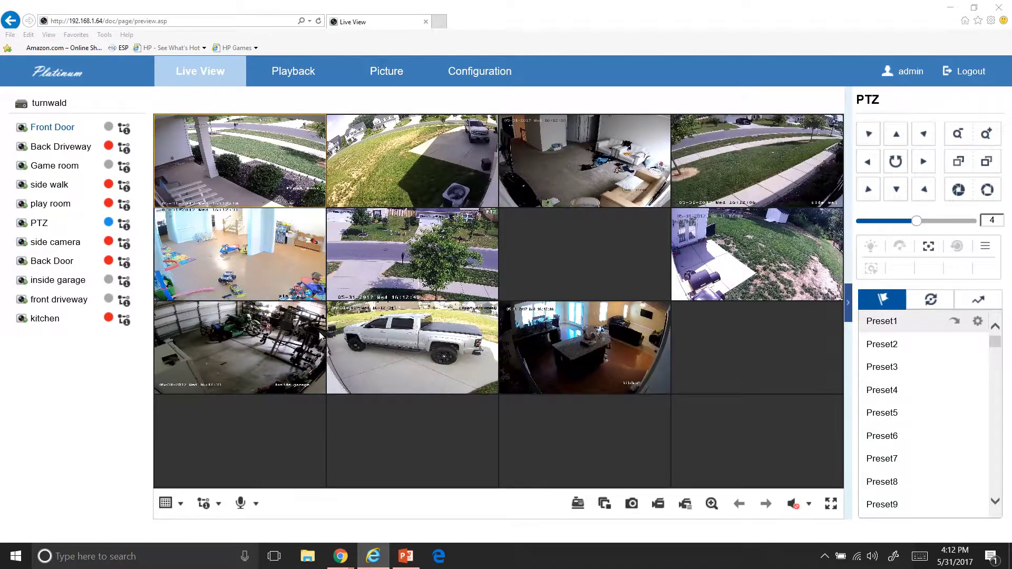
Switch Live View to the 1x1 layout showing only the side walk camera
click(181, 505)
click(166, 527)
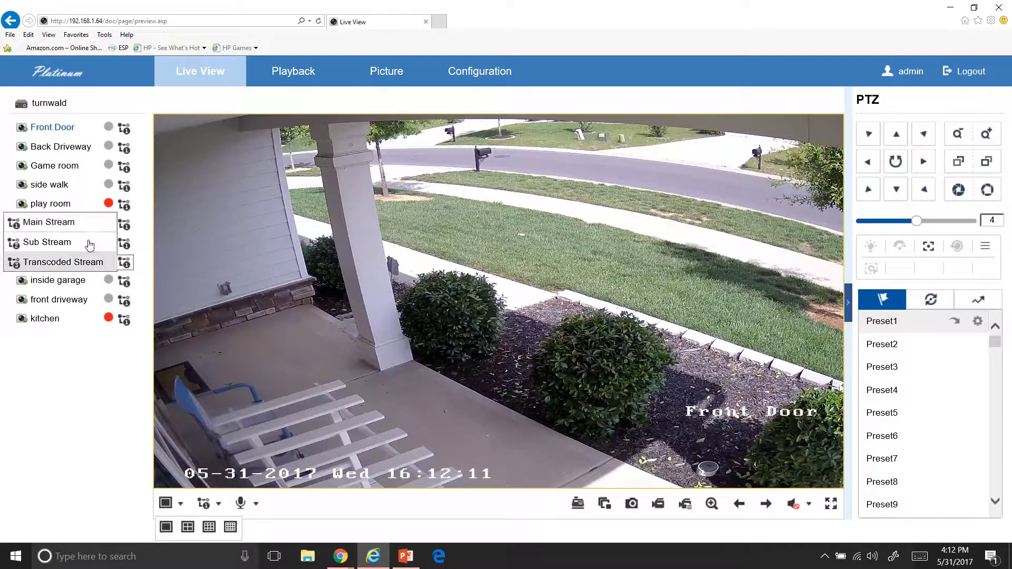
double_click(54, 185)
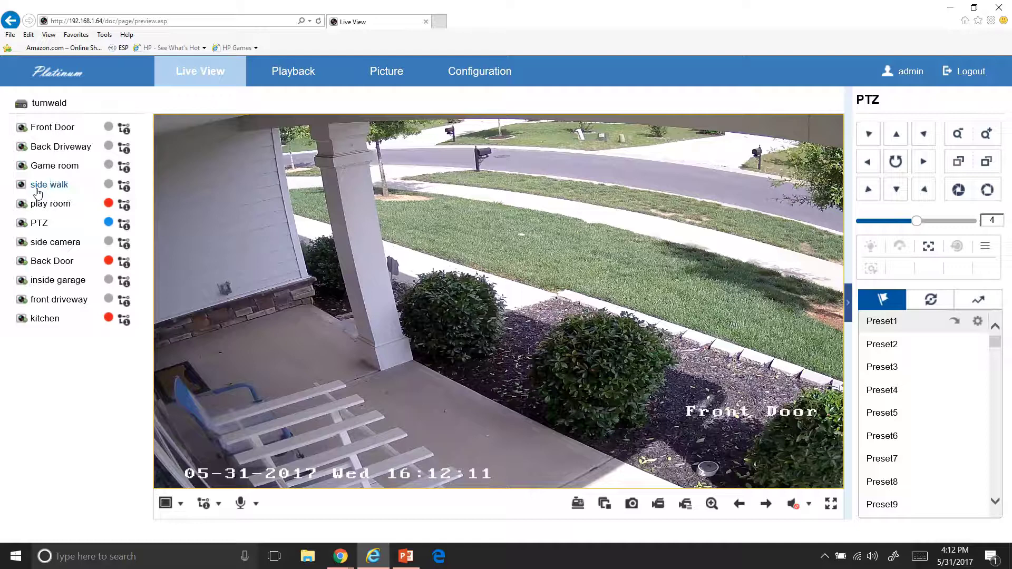
double_click(39, 189)
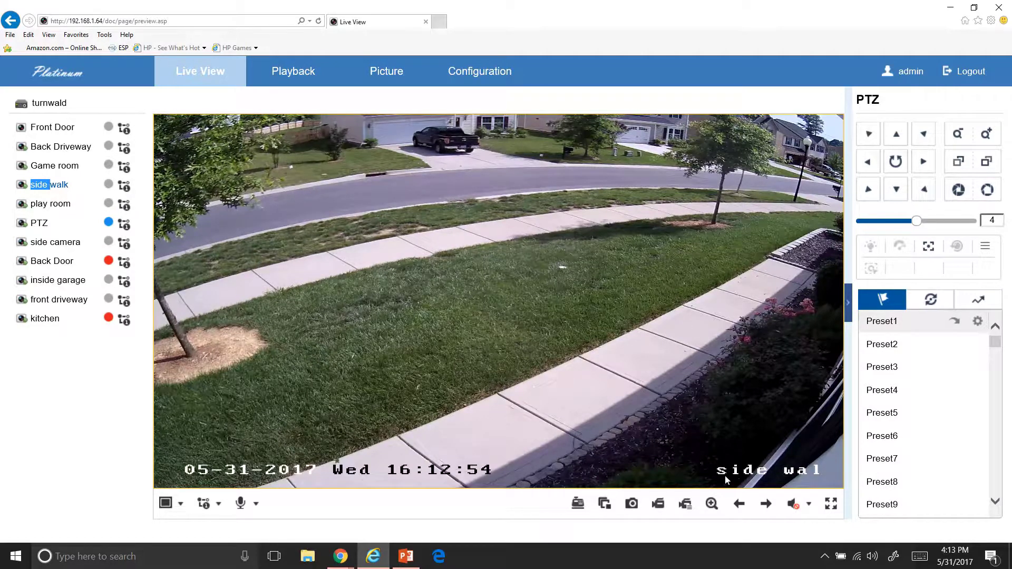
Enable digital zoom and zoom in and out on the side walk lawn
click(711, 504)
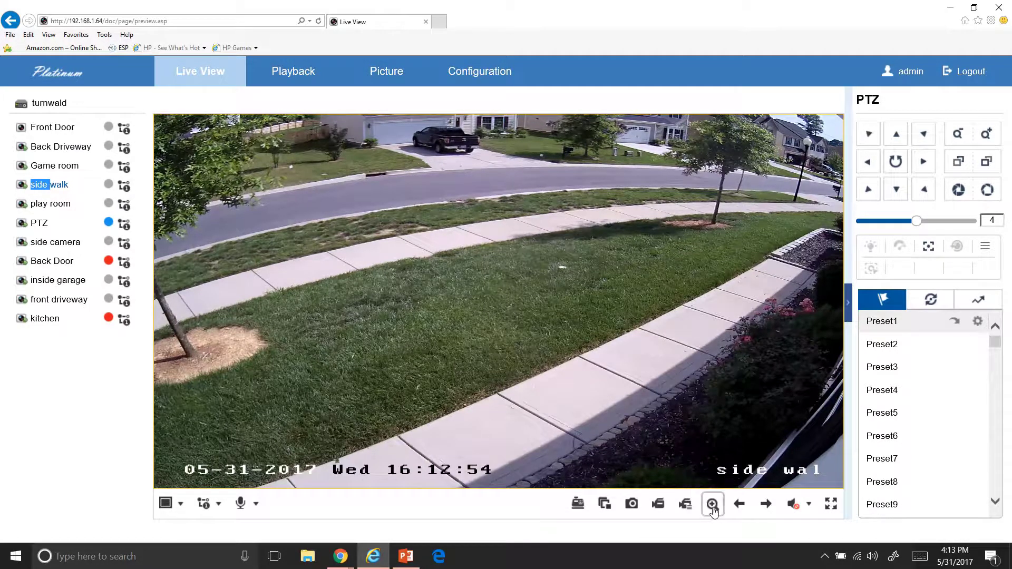
scroll(596, 322, up, 1)
scroll(596, 322, up, 2)
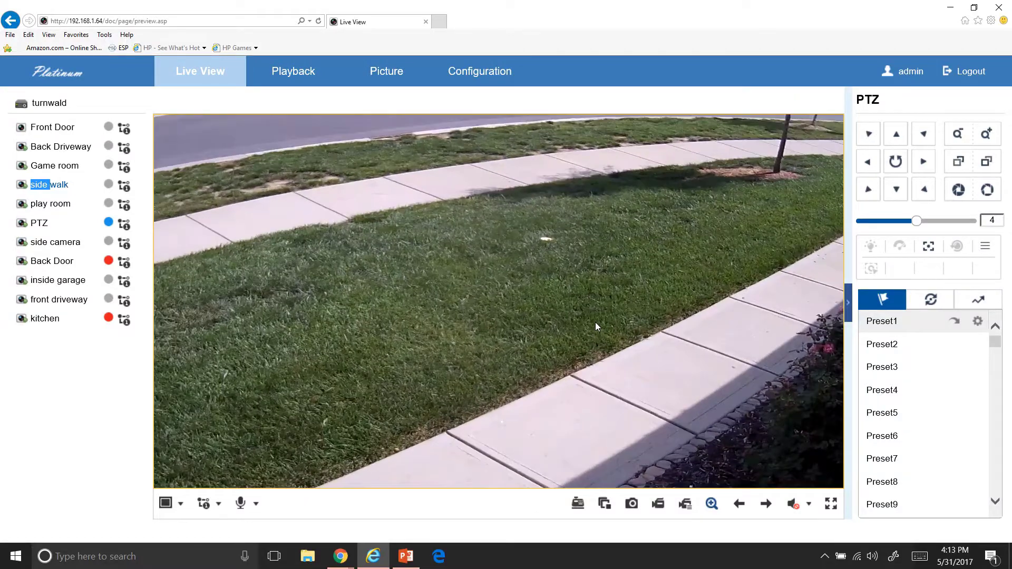
scroll(596, 321, down, 3)
scroll(596, 323, up, 2)
scroll(595, 330, up, 1)
scroll(594, 328, down, 1)
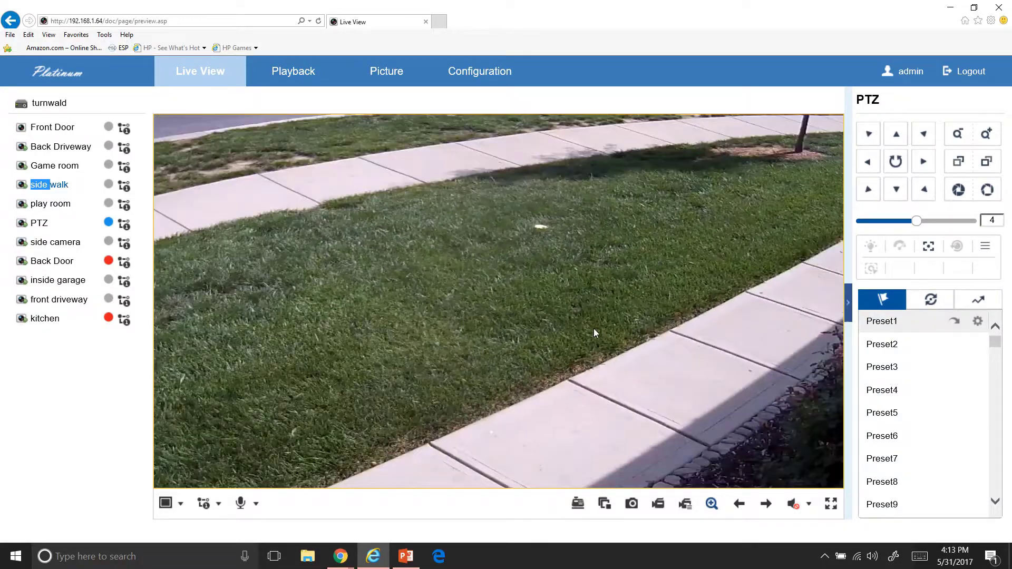
scroll(593, 333, up, 1)
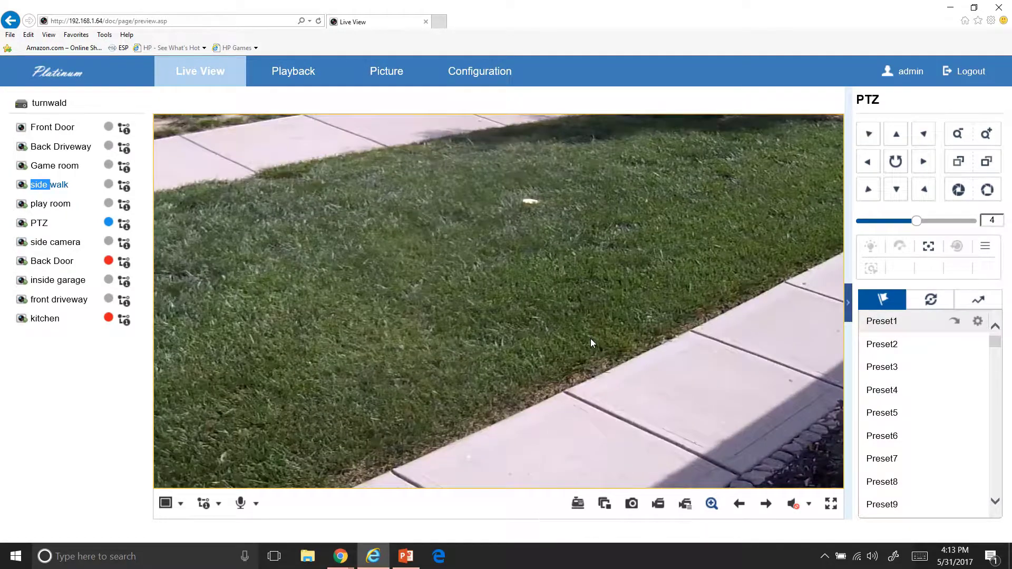
scroll(586, 327, down, 3)
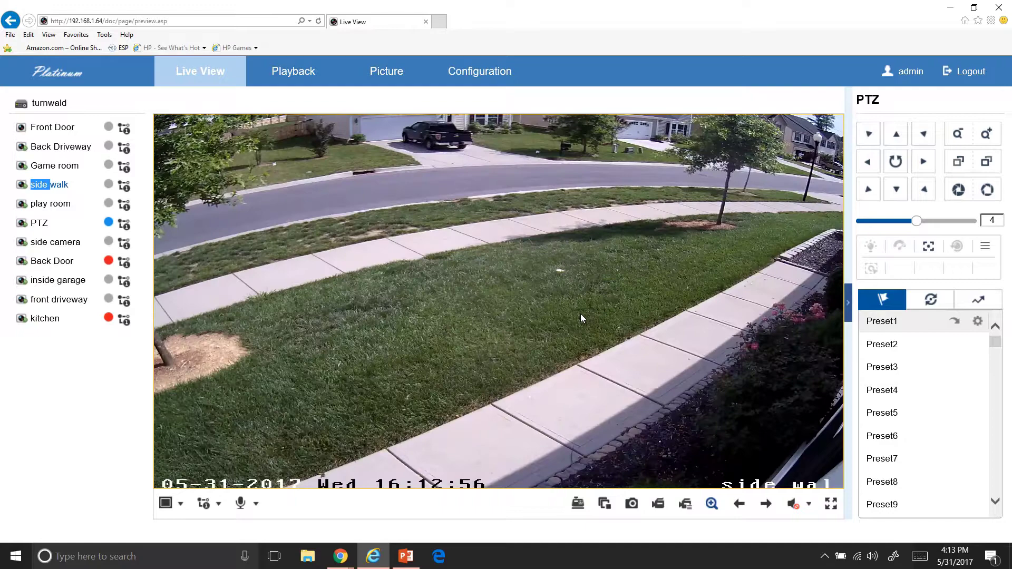
scroll(580, 314, up, 2)
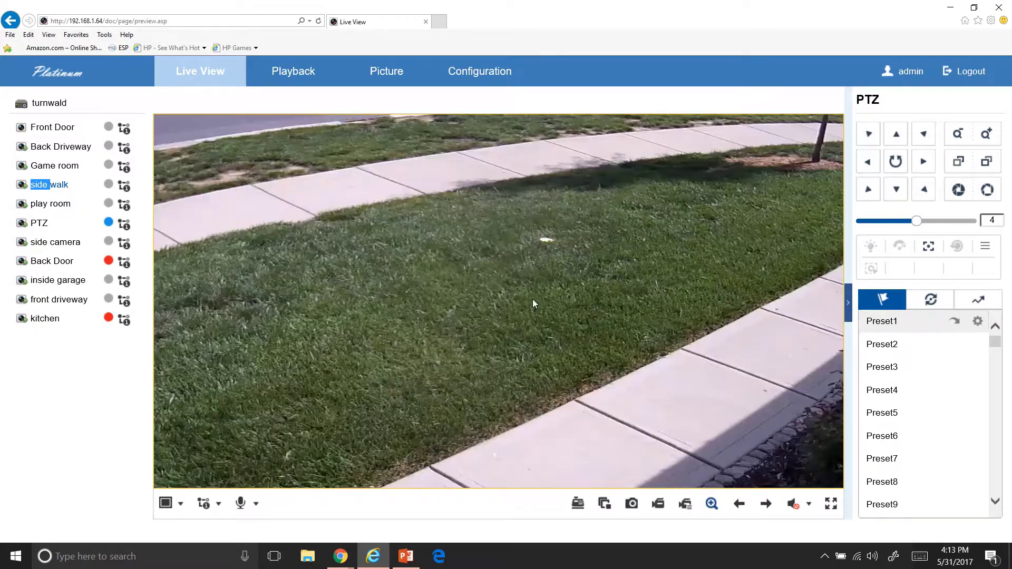
scroll(533, 304, down, 4)
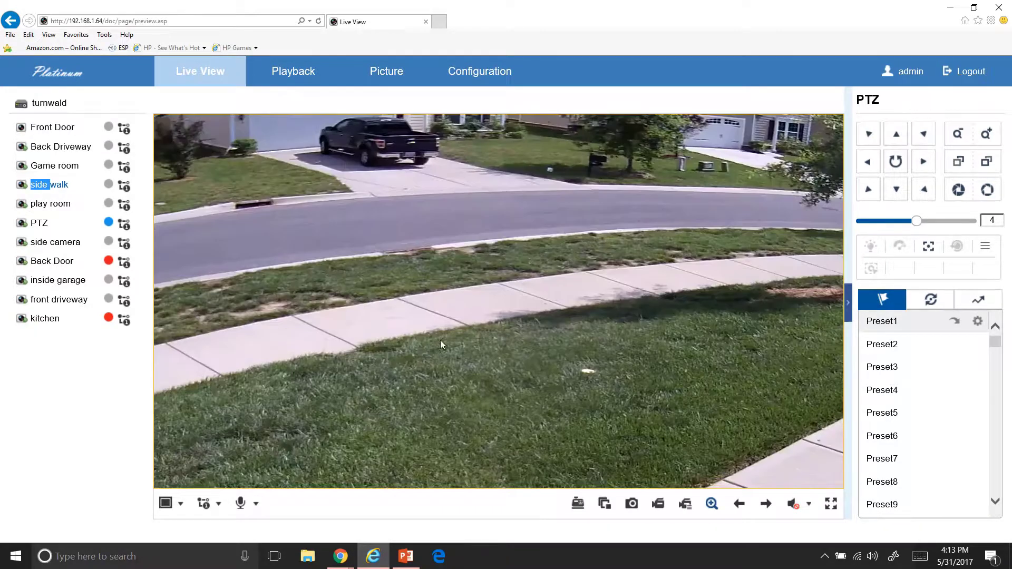
scroll(475, 342, down, 2)
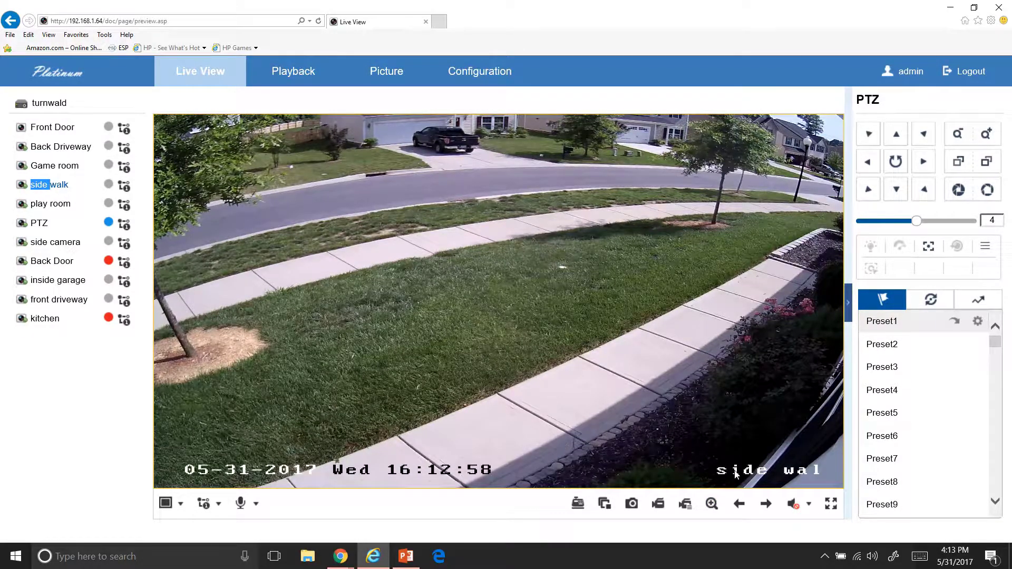
Check the audio volume, start recording on all cameras, then stop all live view
click(796, 513)
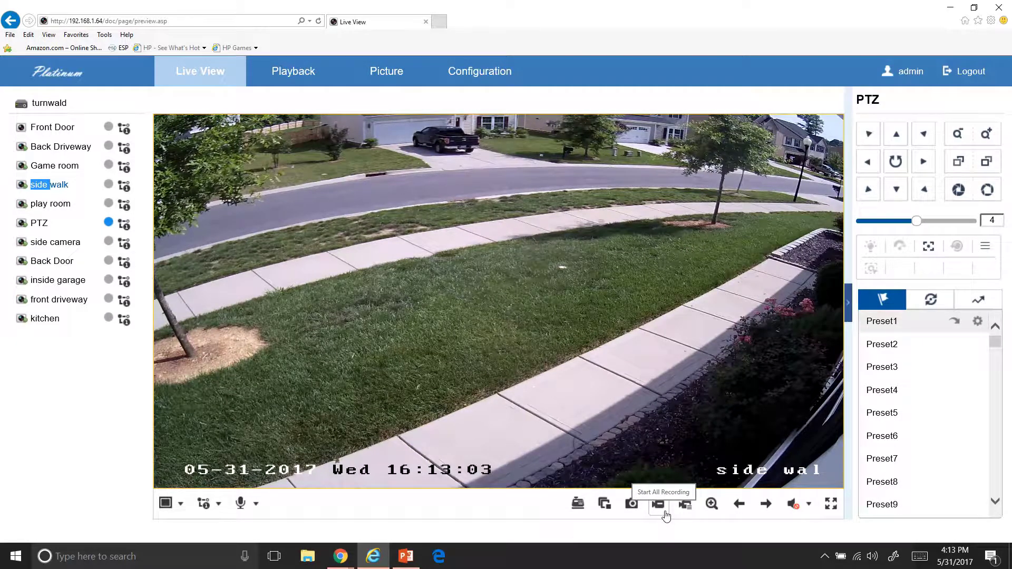
click(666, 515)
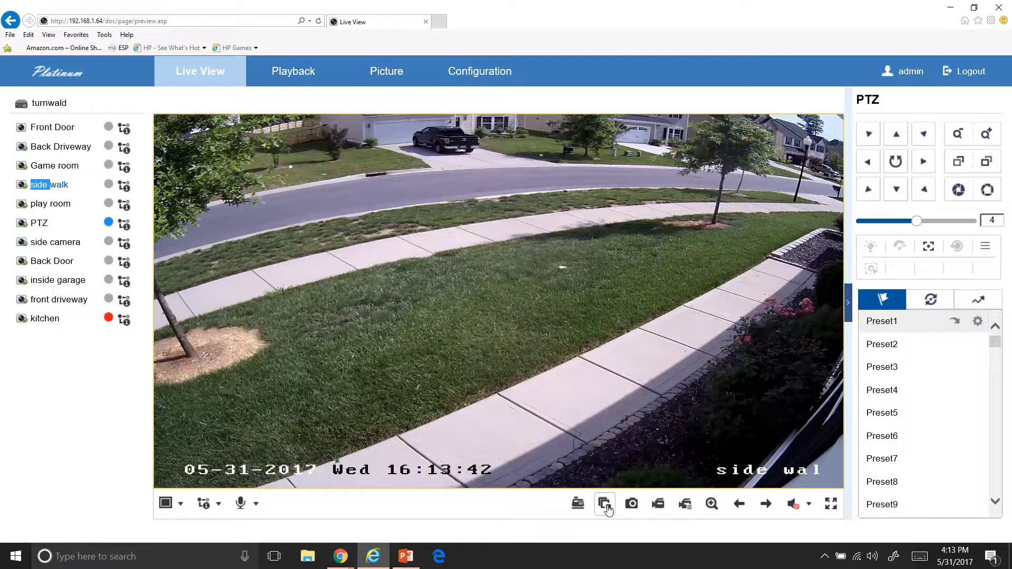
click(608, 507)
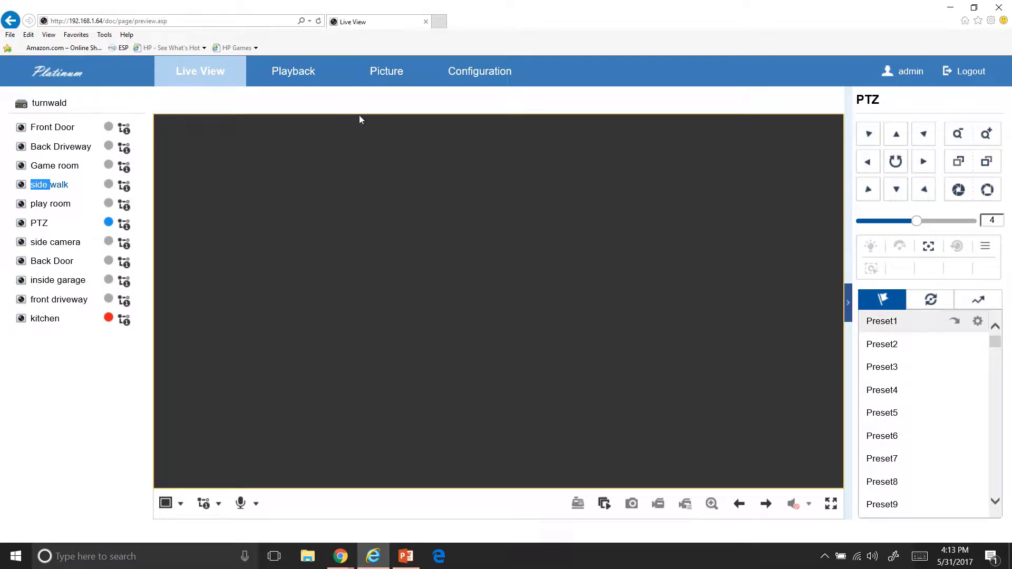
Play back the Front Door footage from 24 May 2017 on the Playback page
click(303, 78)
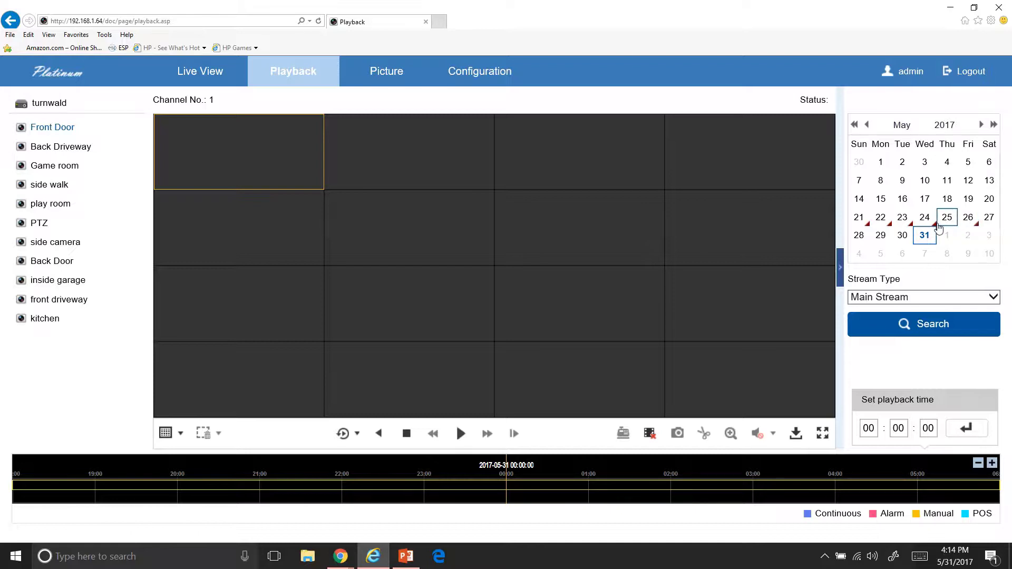
click(932, 222)
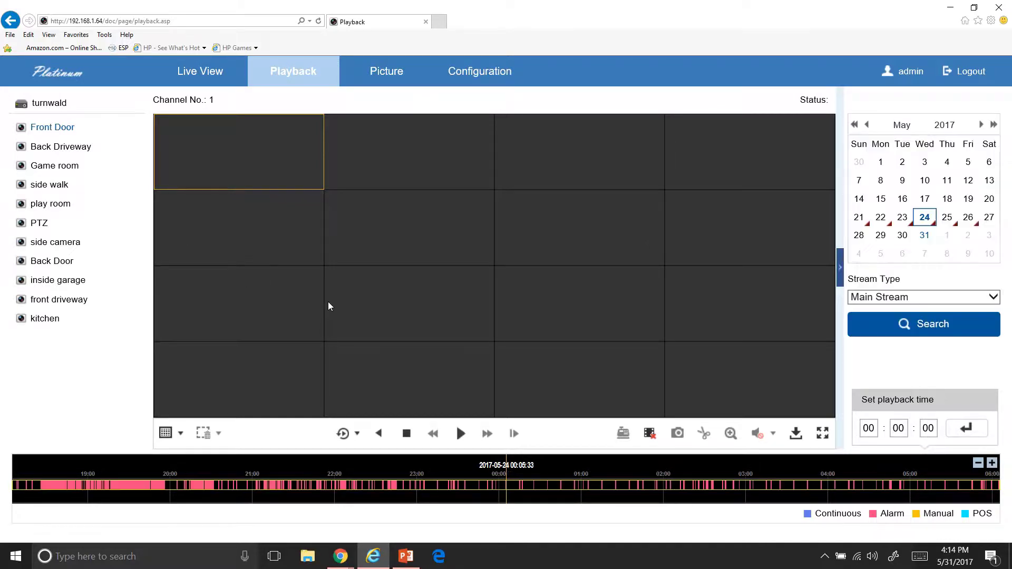
click(460, 433)
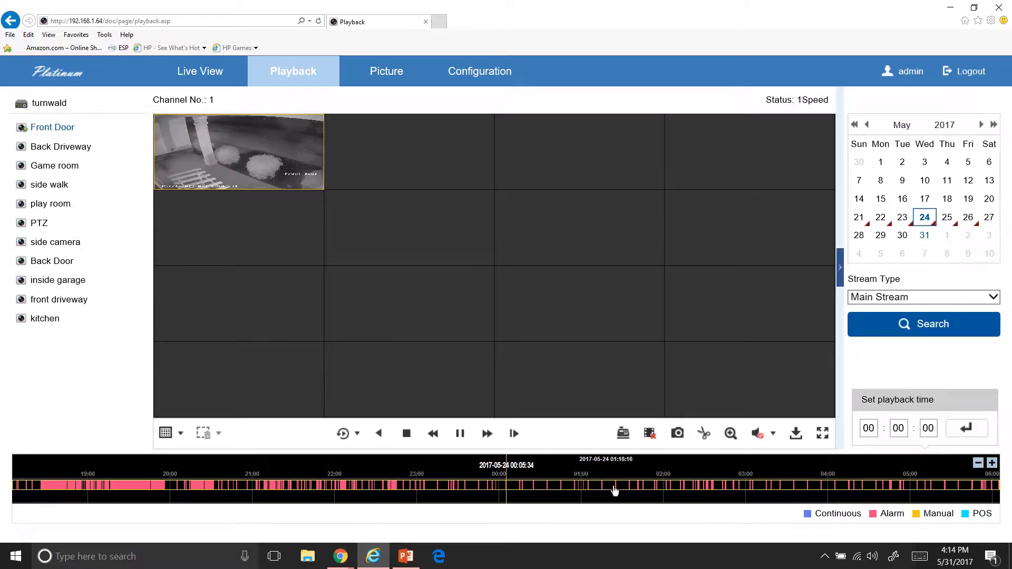
Drag the playback timeline forward to about 07:00 on 24 May
drag(727, 477, 420, 470)
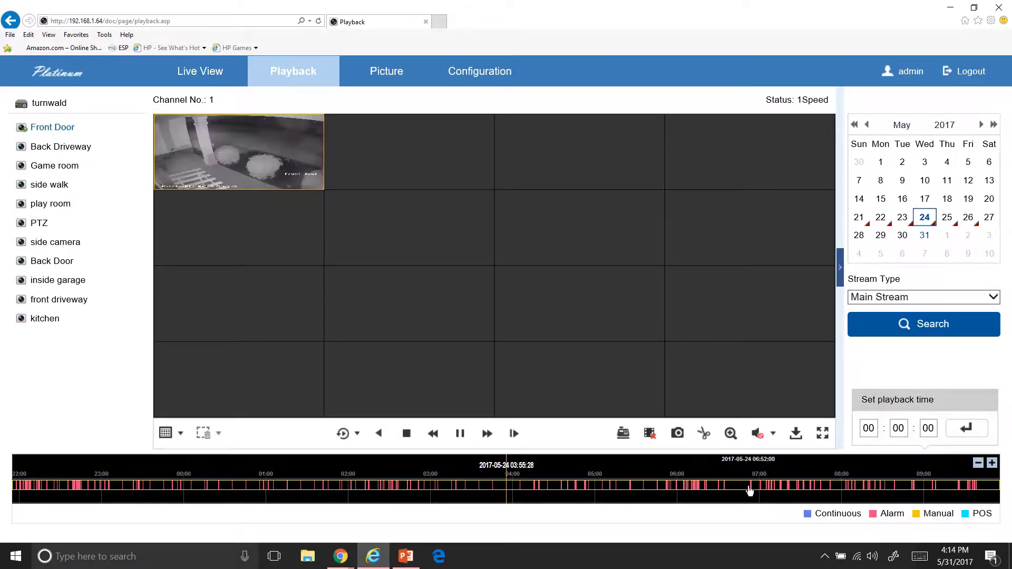
drag(746, 482, 504, 469)
drag(580, 467, 558, 469)
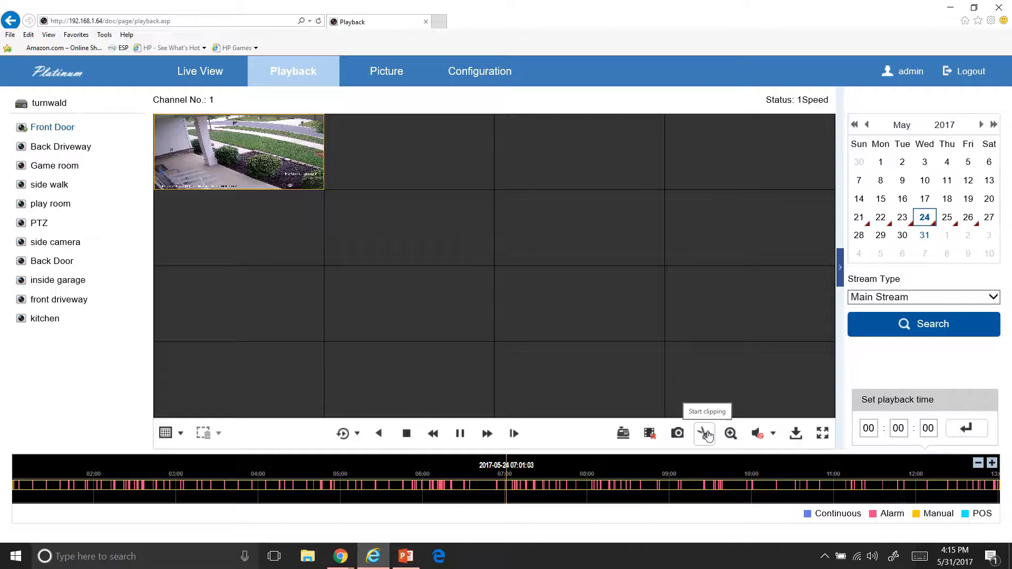
Show Front Door alone in a 1x1 layout and save a short clip of the playback
click(178, 434)
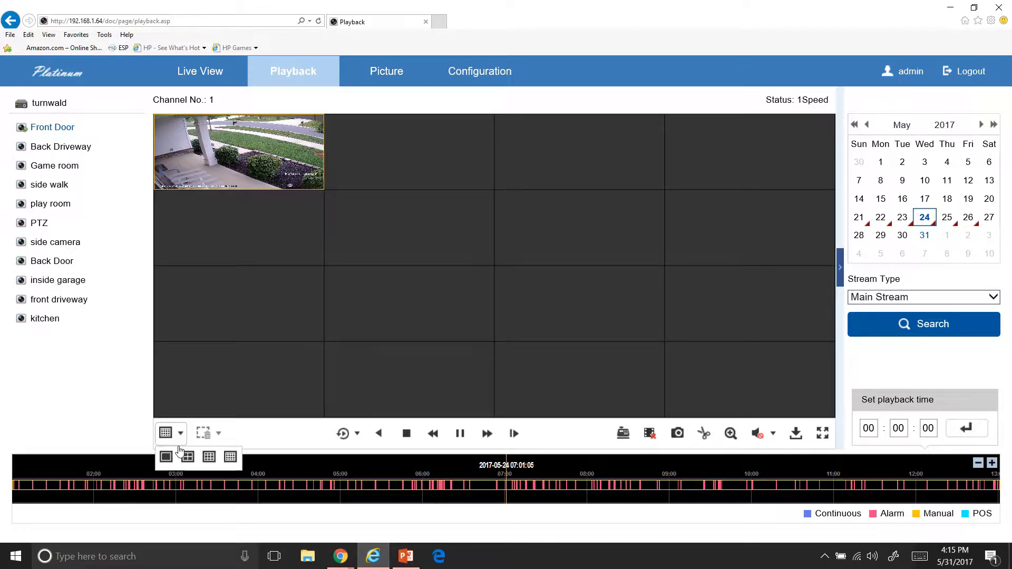
click(166, 457)
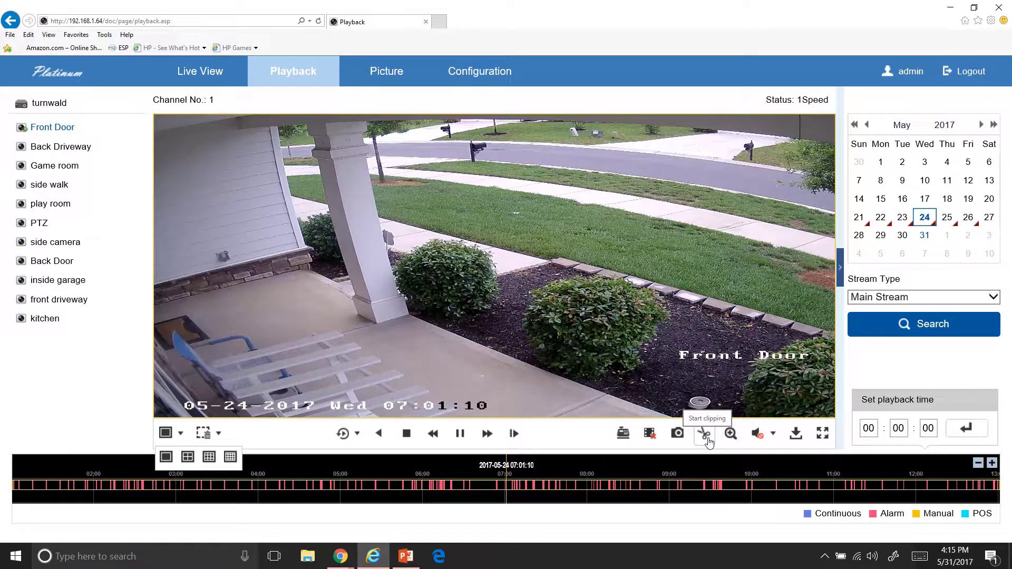
click(705, 436)
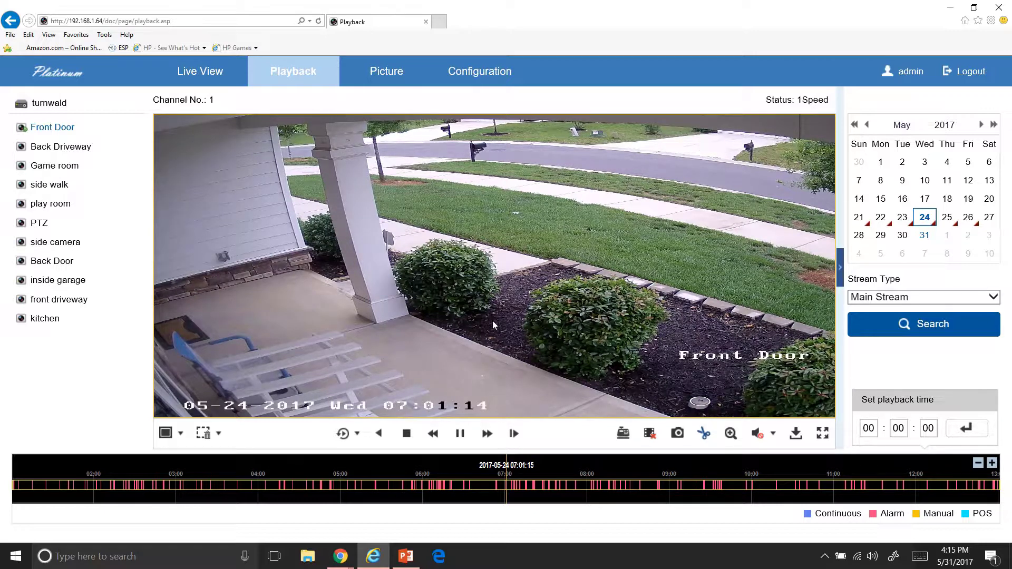
click(706, 436)
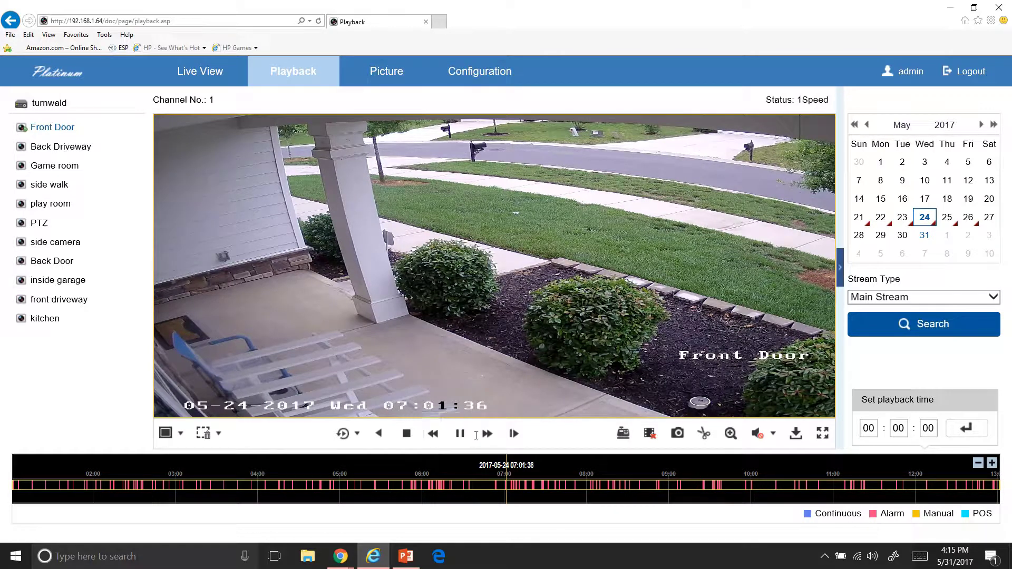
Try Fast Forward, Single Frame, Play and Reverse, then view the System Settings basic information
click(488, 435)
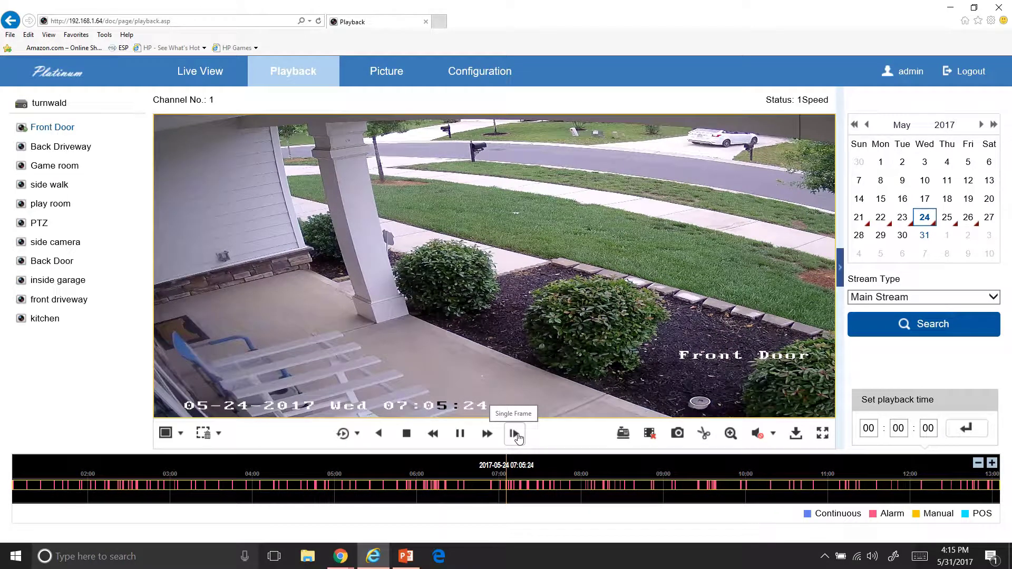
click(517, 437)
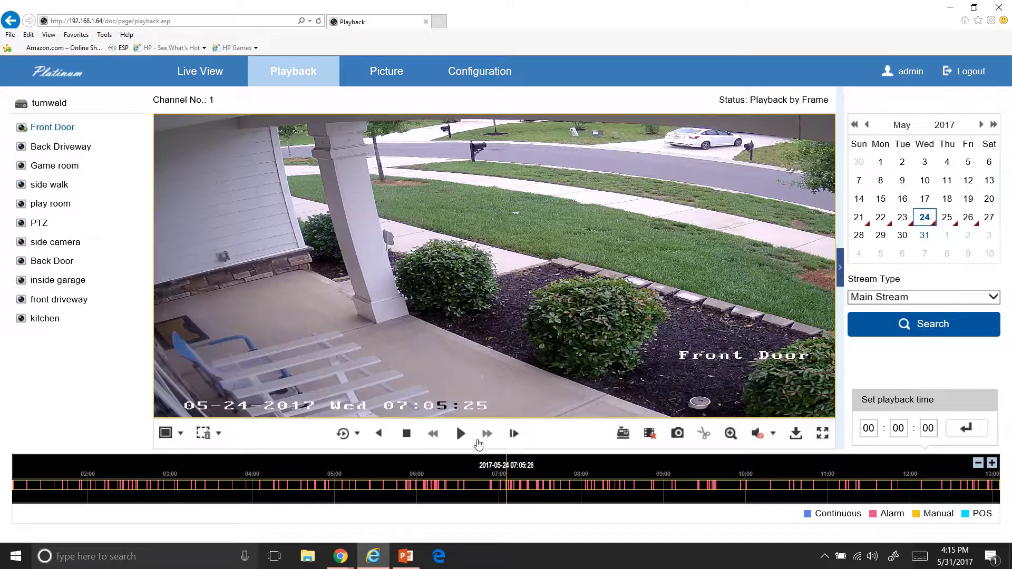
click(460, 438)
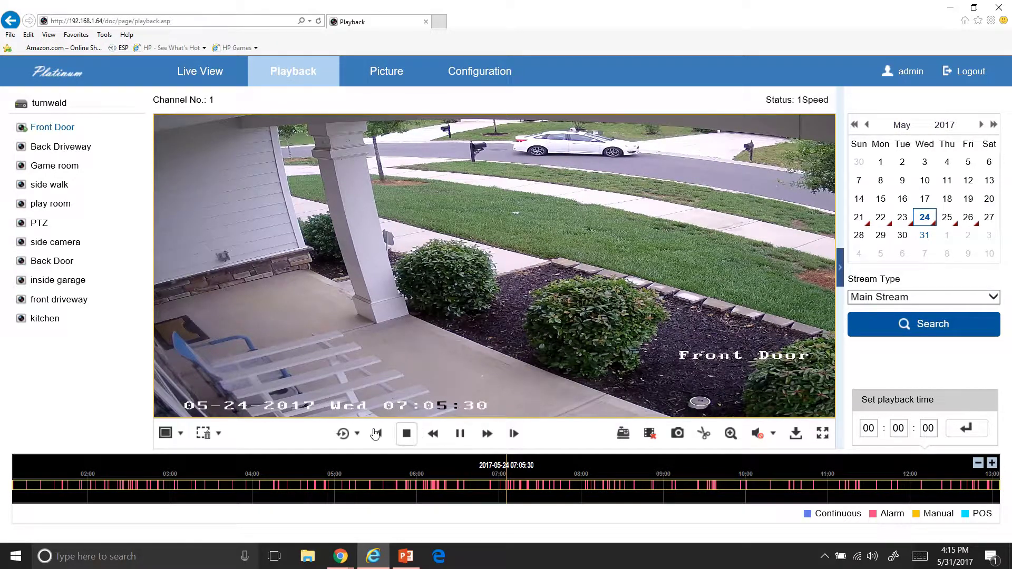
click(382, 436)
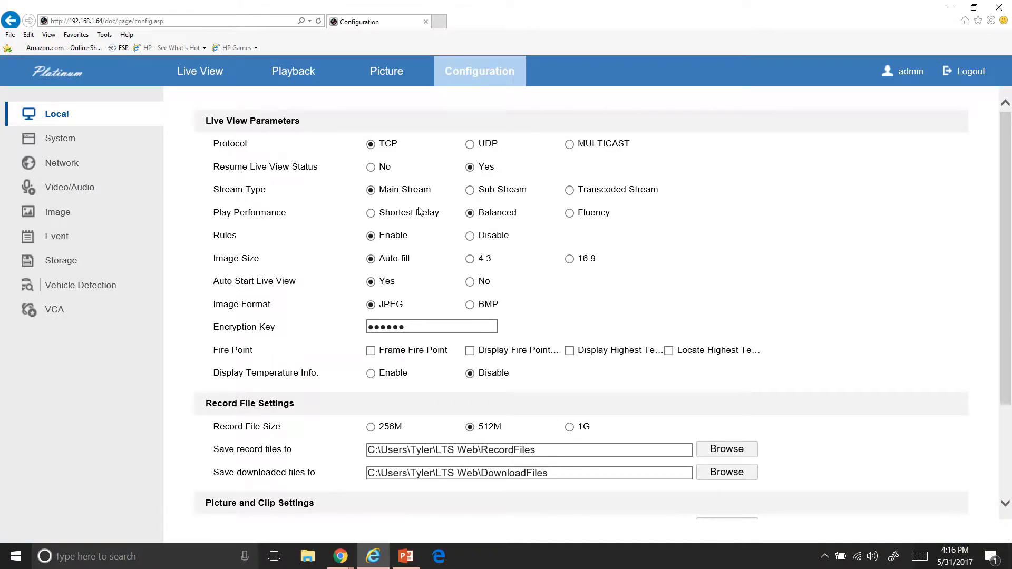
click(112, 138)
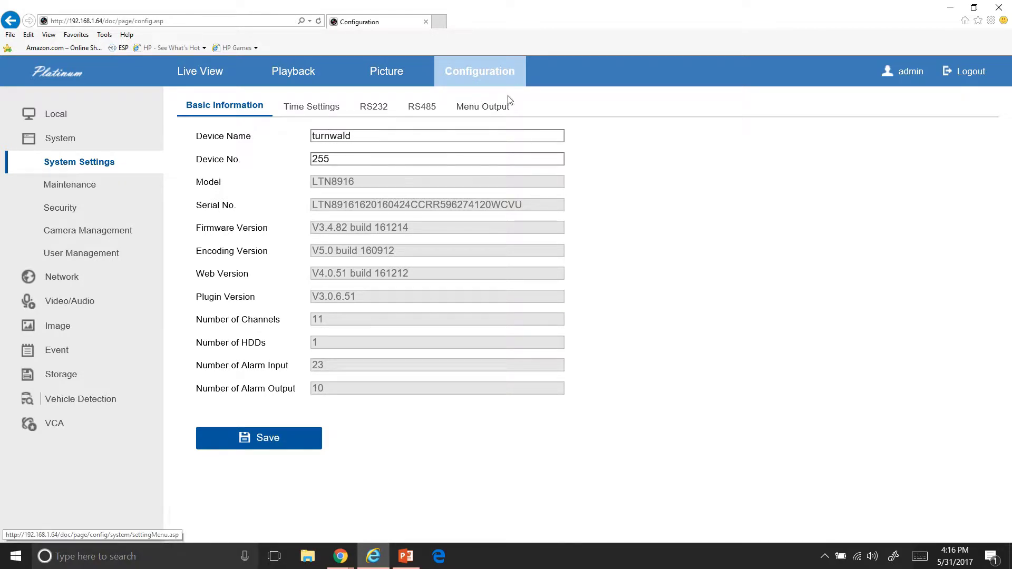
Review the Time Settings, then show Menu Output with HDMI and VGA at 1024*768/60HZ
click(309, 108)
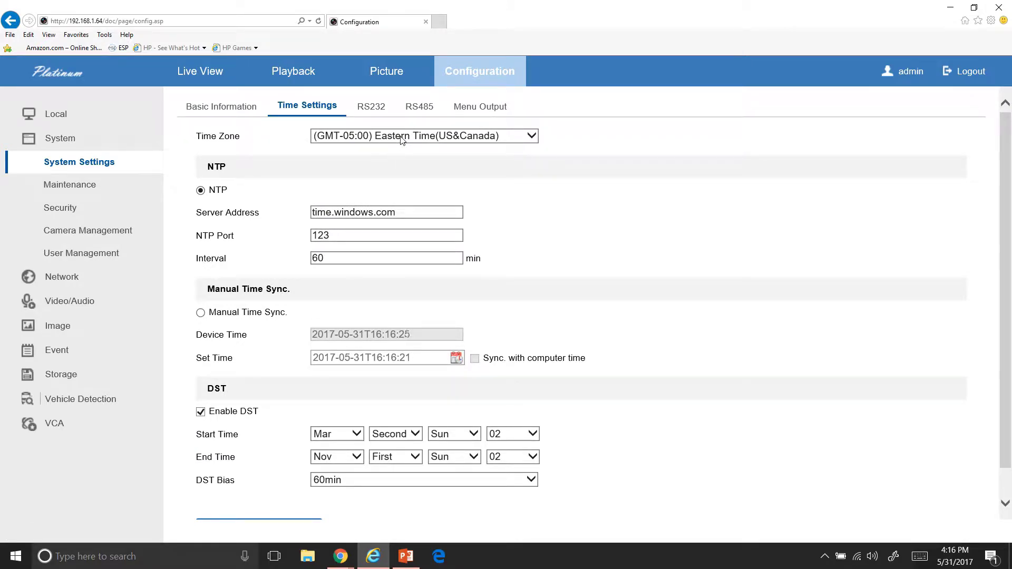
click(455, 107)
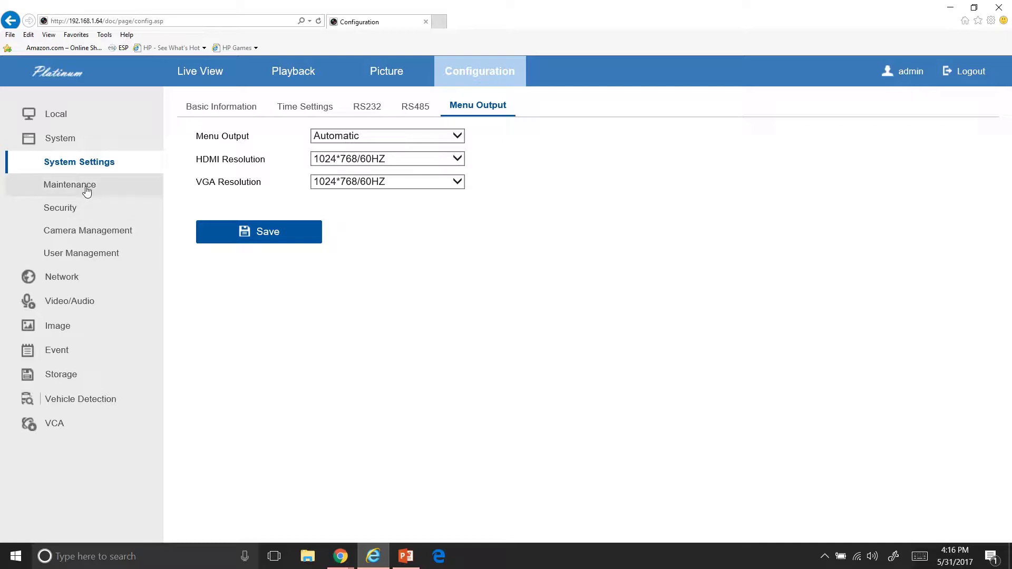
Open User Management and start a new user at the Operator level
click(98, 254)
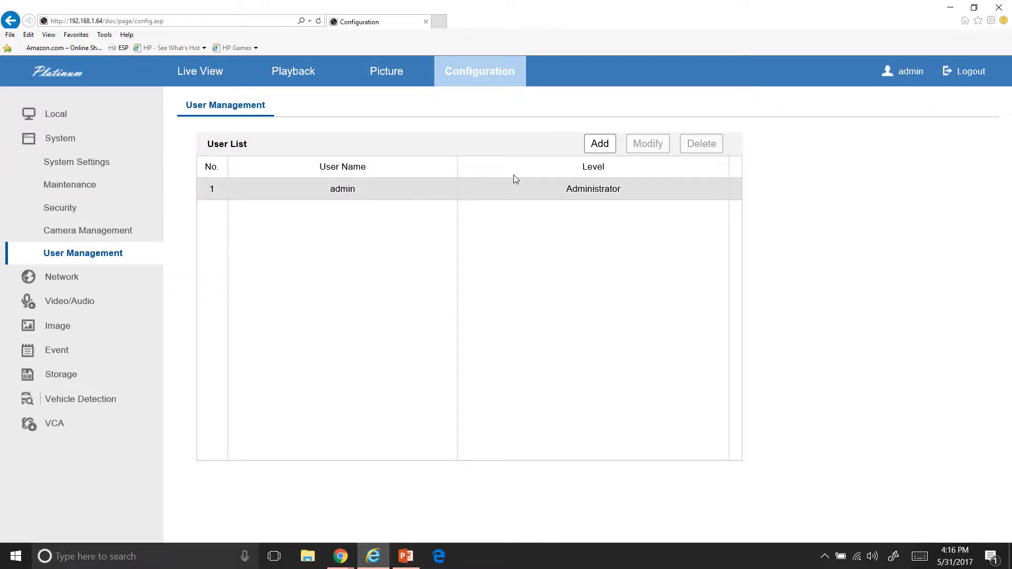
click(596, 147)
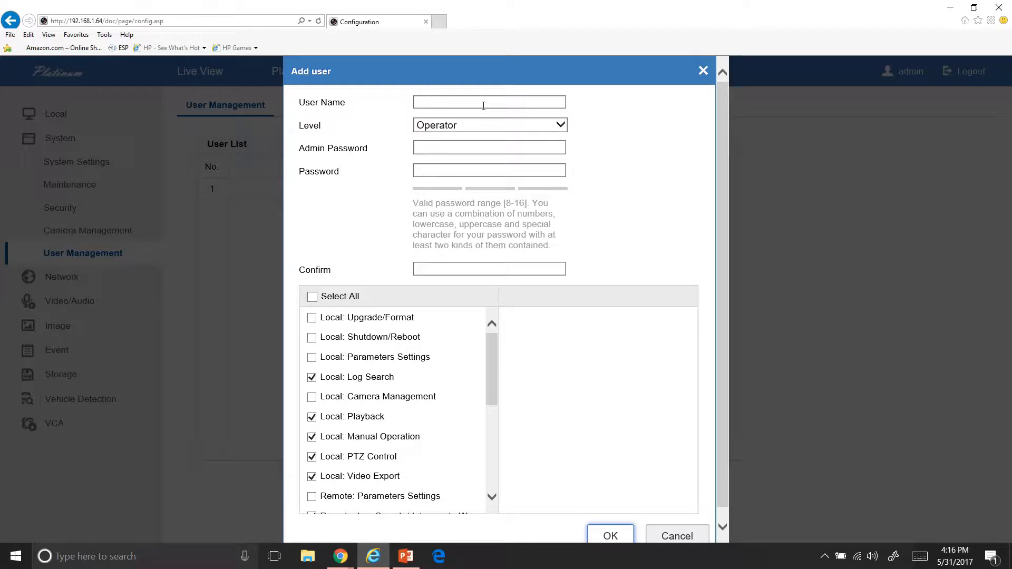
click(476, 125)
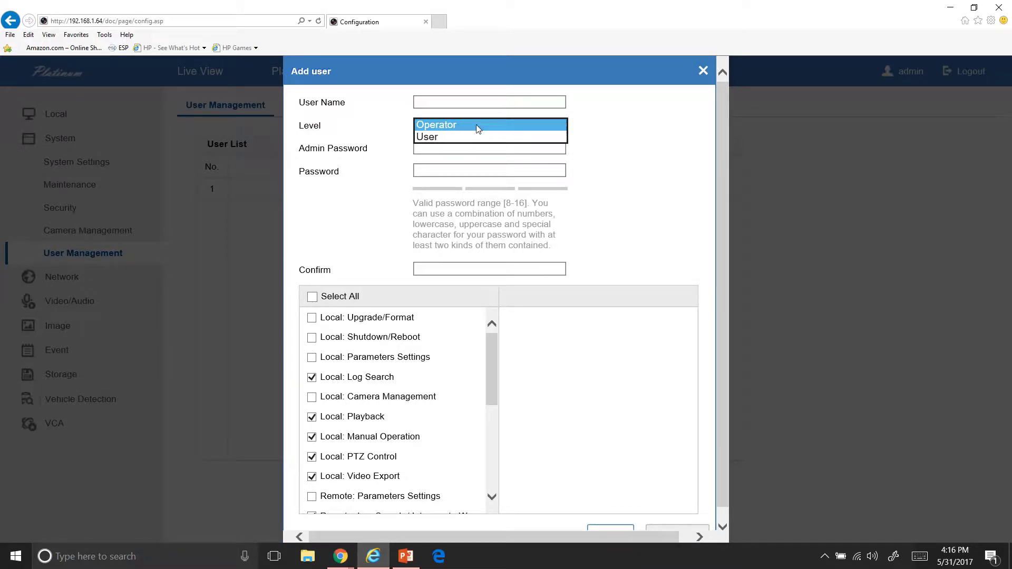
click(483, 123)
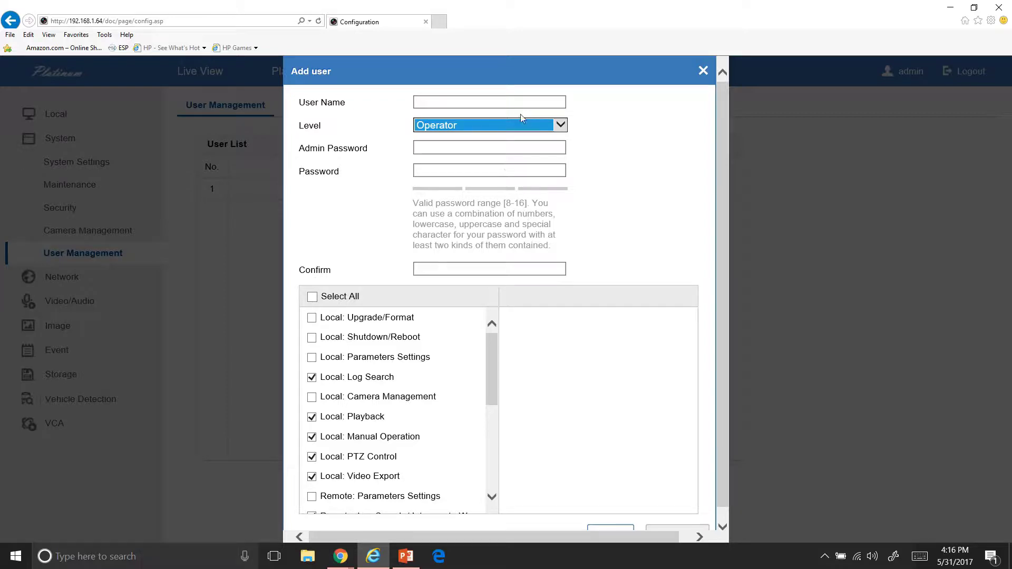
Review the Operator's default permissions and Remote: Live View channels, then close without saving
mouse_move(513, 4)
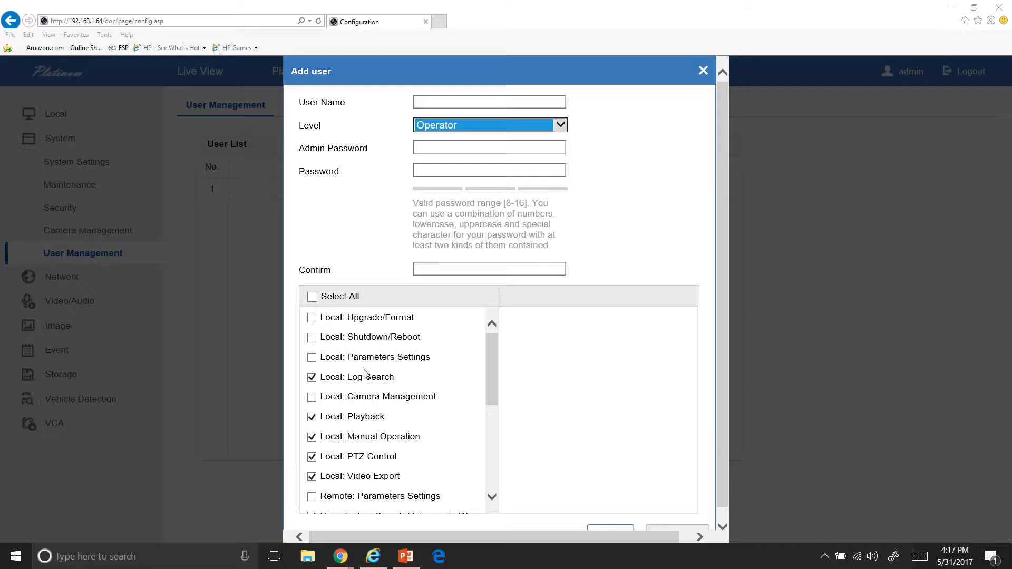
scroll(367, 377, down, 1)
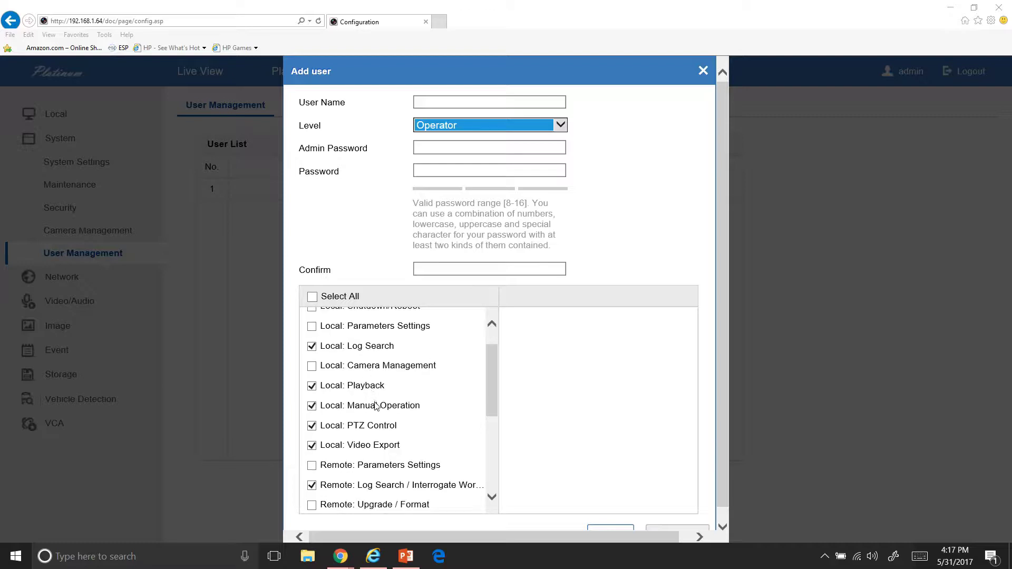
scroll(379, 411, down, 1)
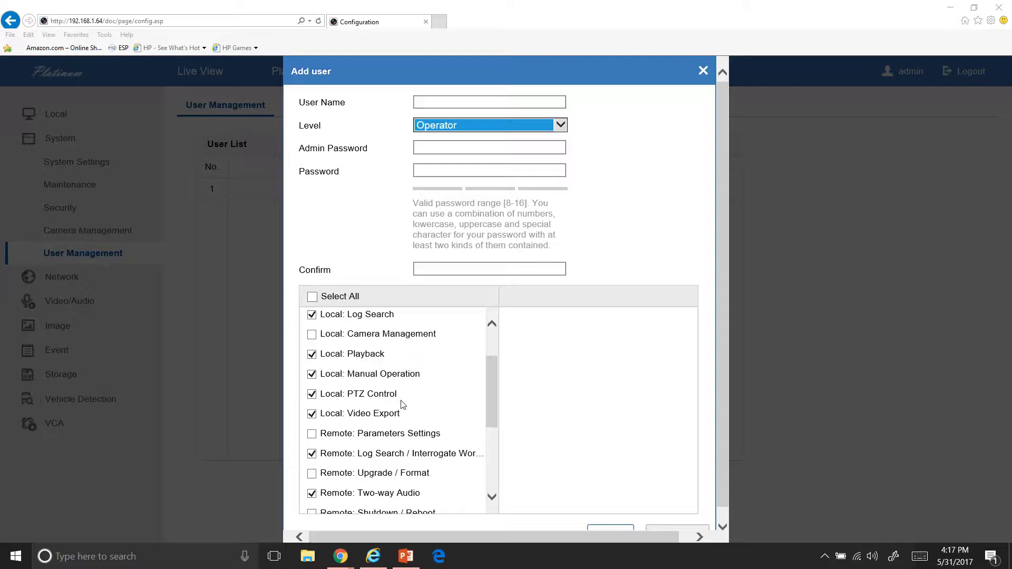
scroll(403, 405, down, 2)
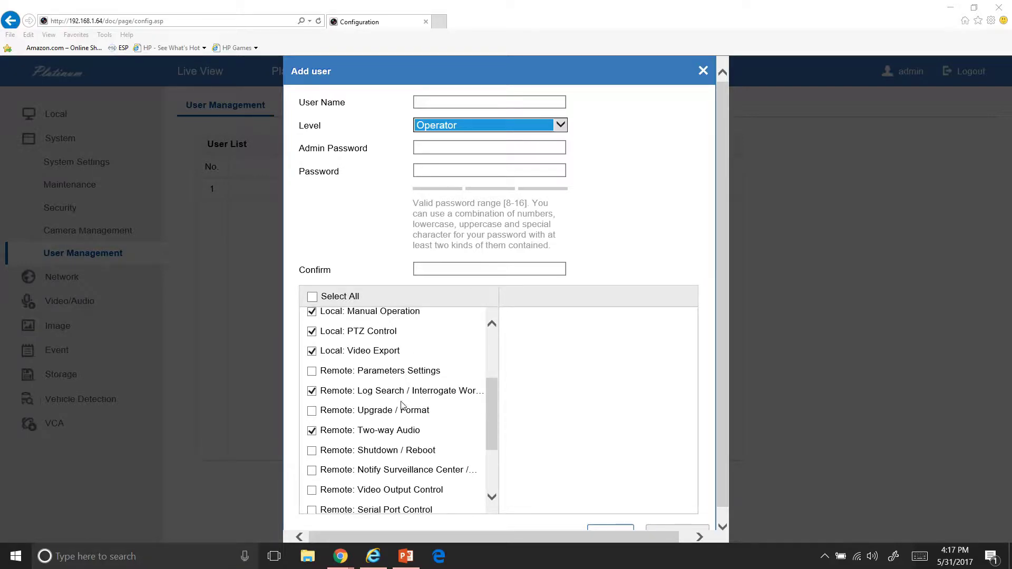
scroll(403, 405, down, 1)
scroll(402, 406, down, 2)
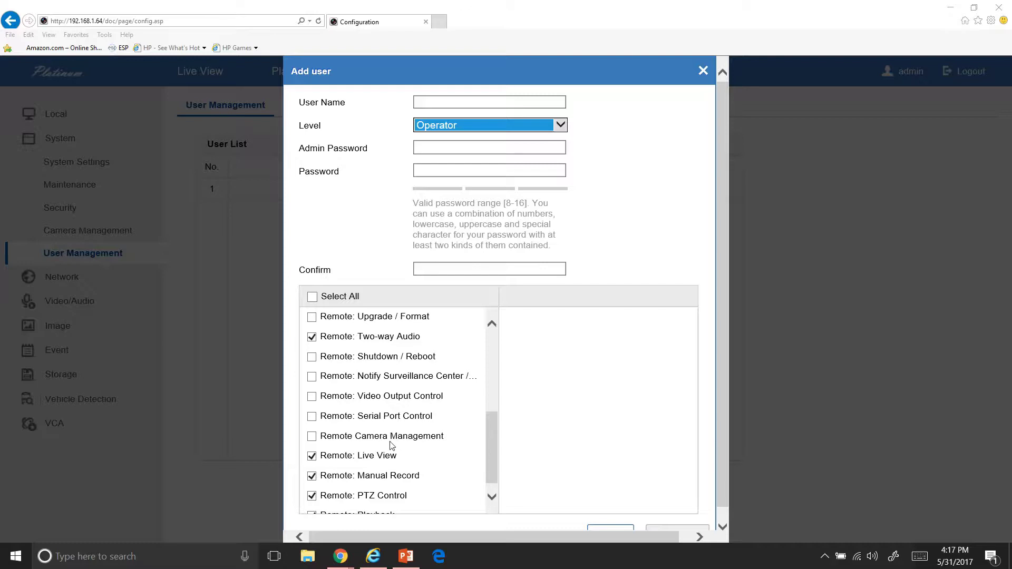
scroll(391, 446, down, 1)
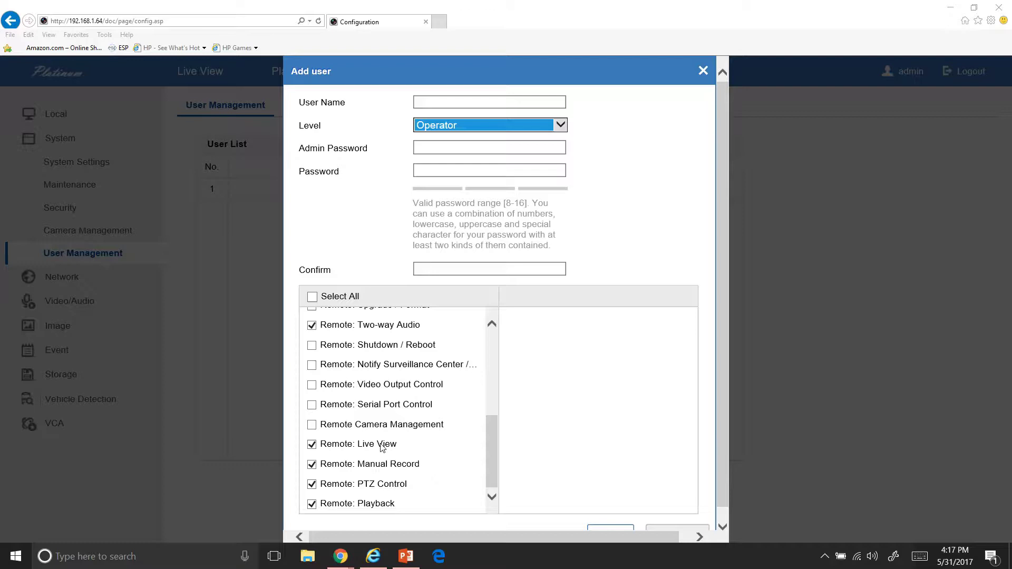
click(382, 447)
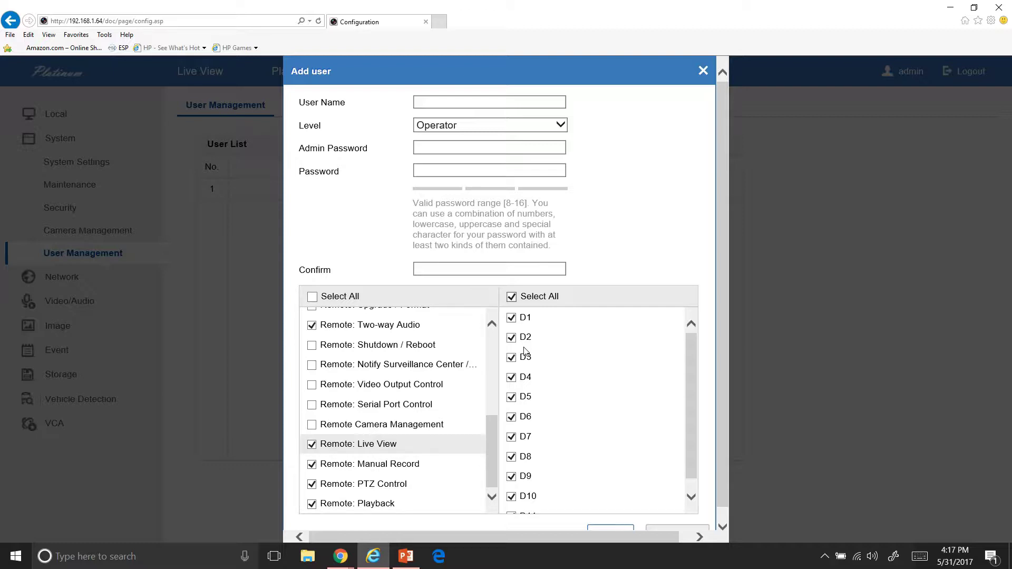
scroll(585, 252, down, 1)
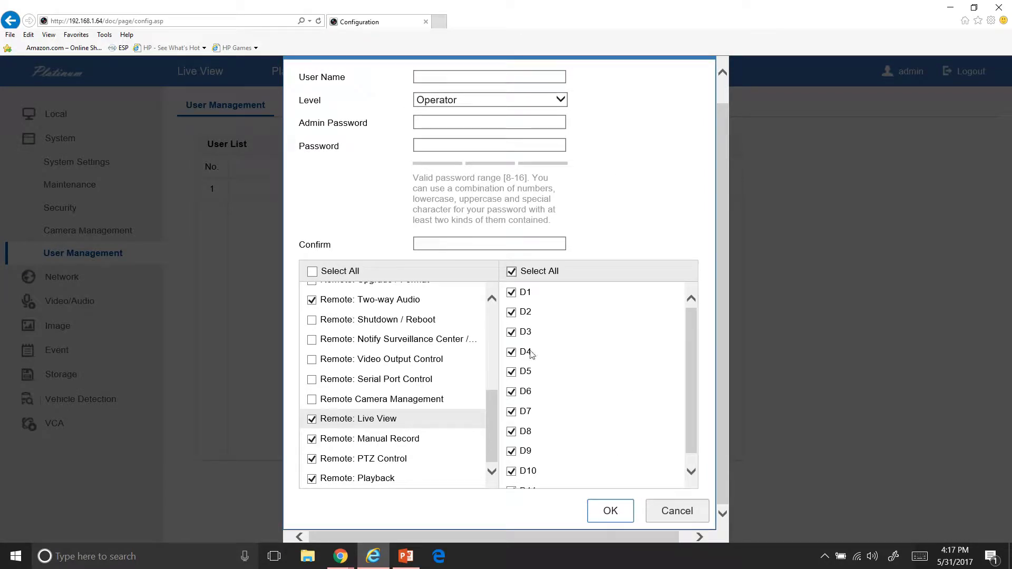
scroll(669, 139, up, 1)
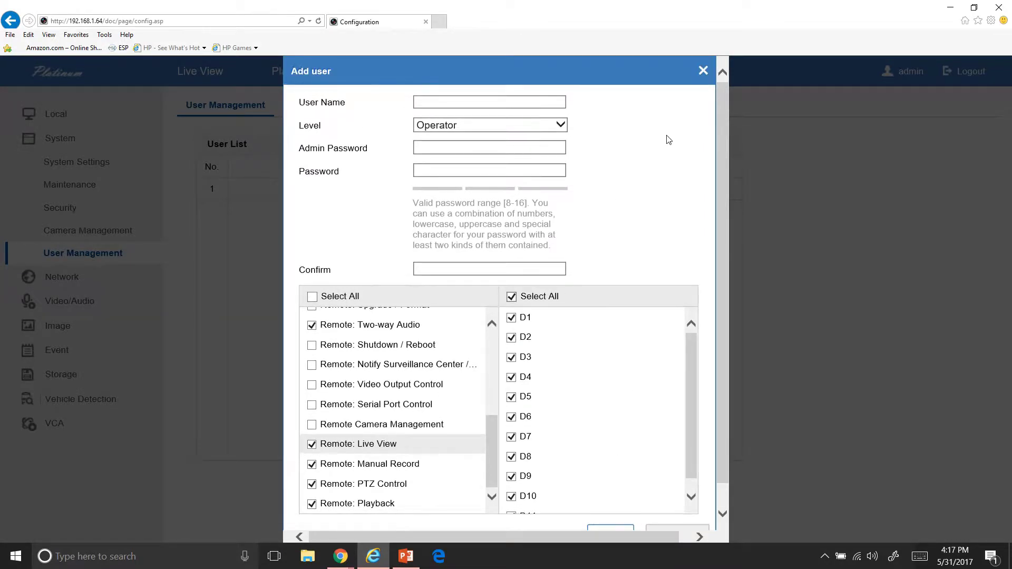
click(703, 72)
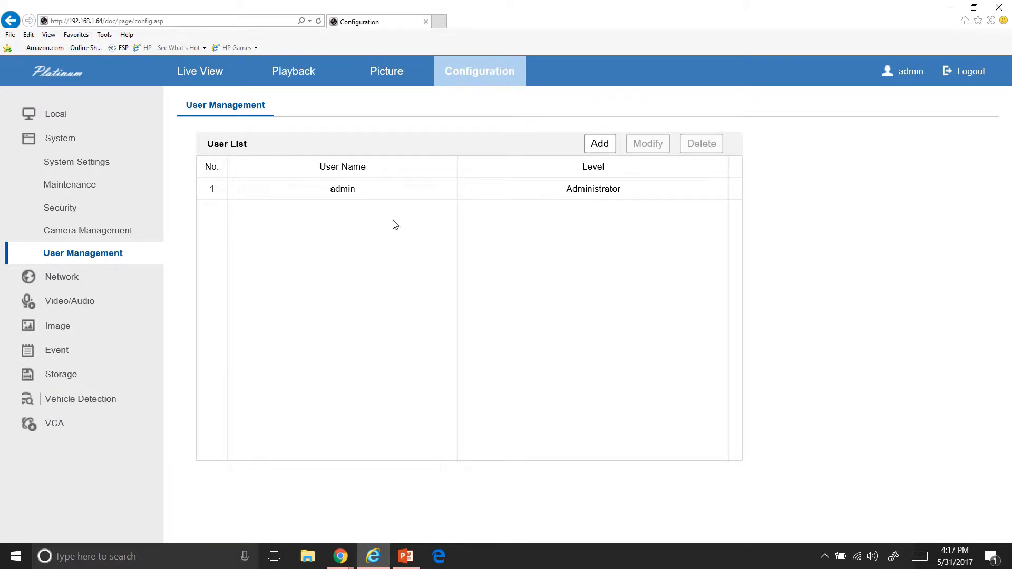
Open the administrator account's edit window, close it unsaved, and go to Video settings
click(361, 194)
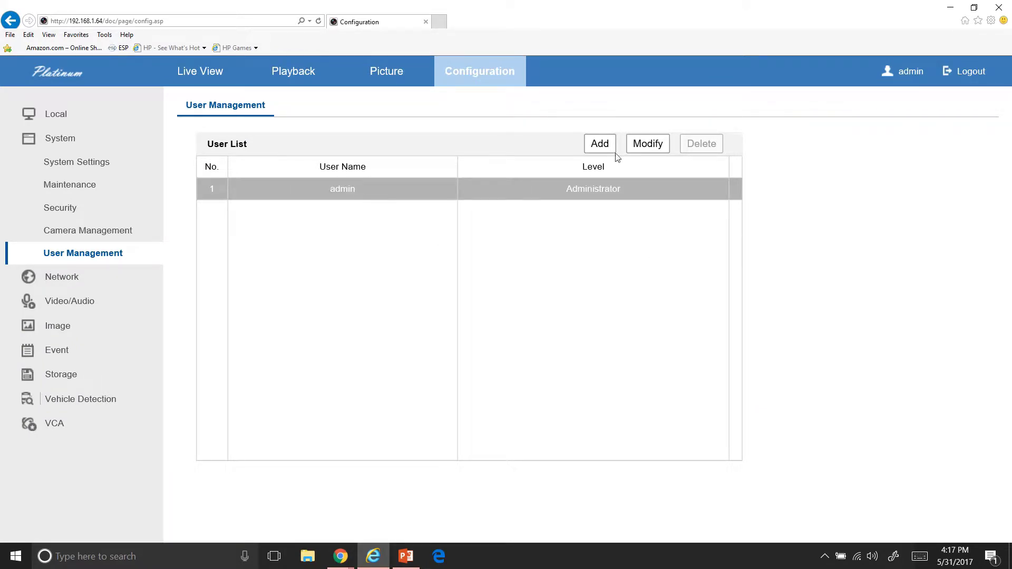
click(641, 149)
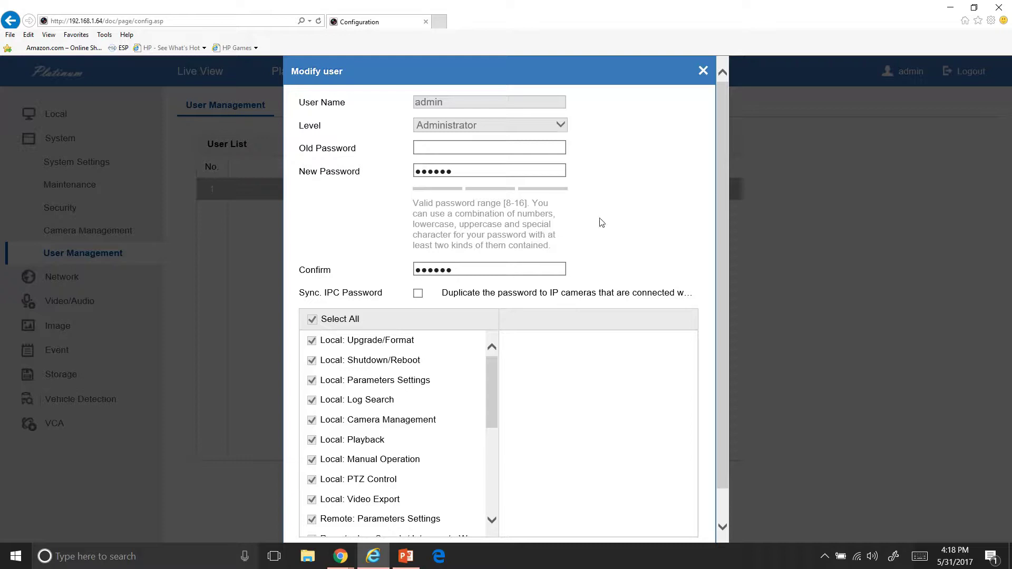
click(703, 70)
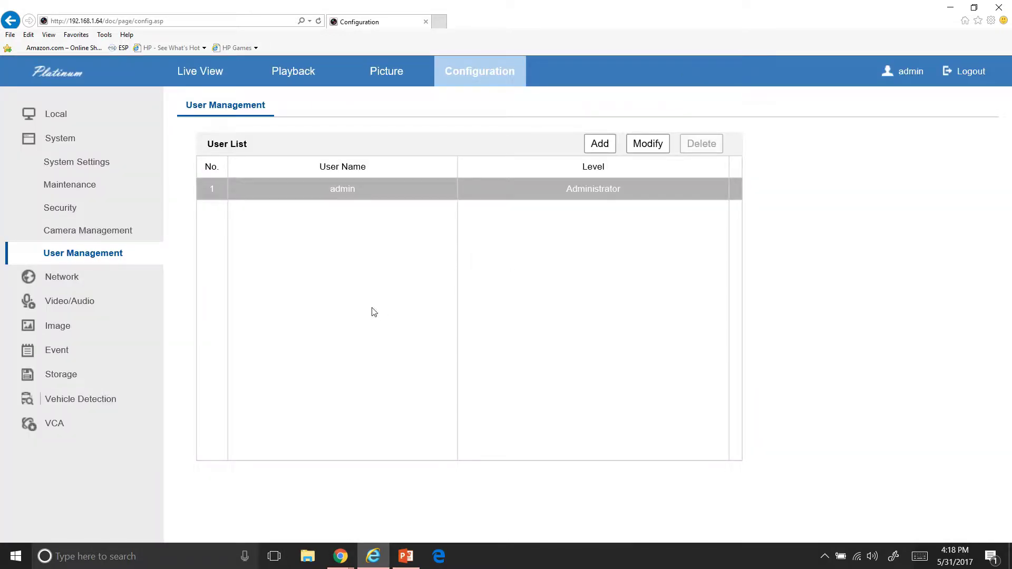
click(107, 307)
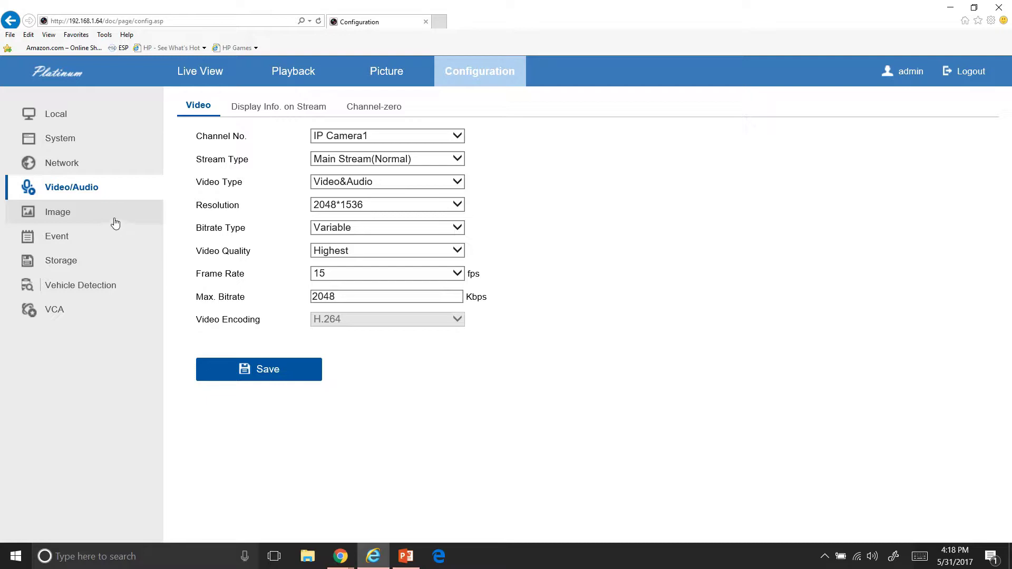
Toggle the OSD Display Name and Display Date off and back on, then bring up Storage
click(115, 220)
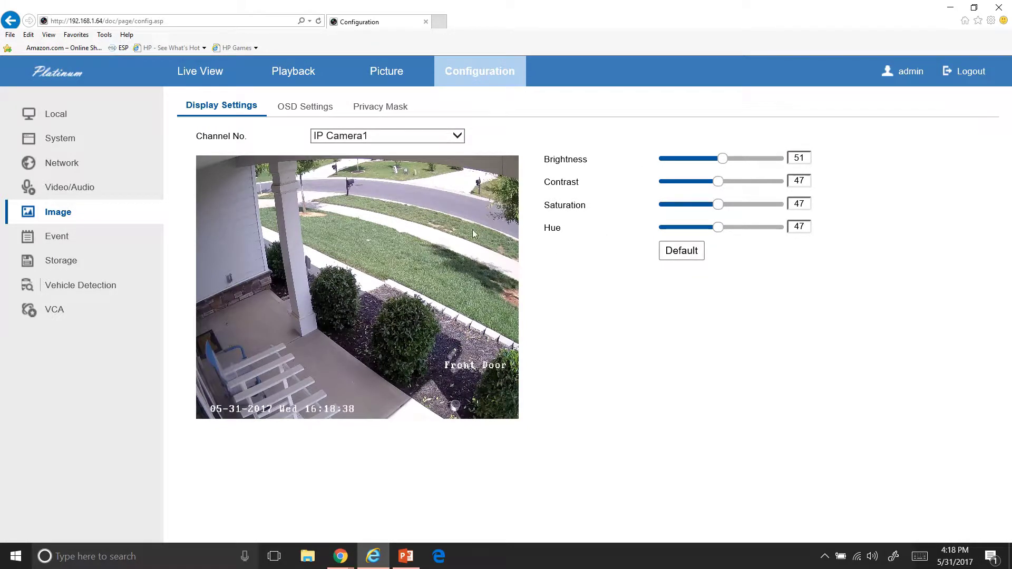
click(292, 109)
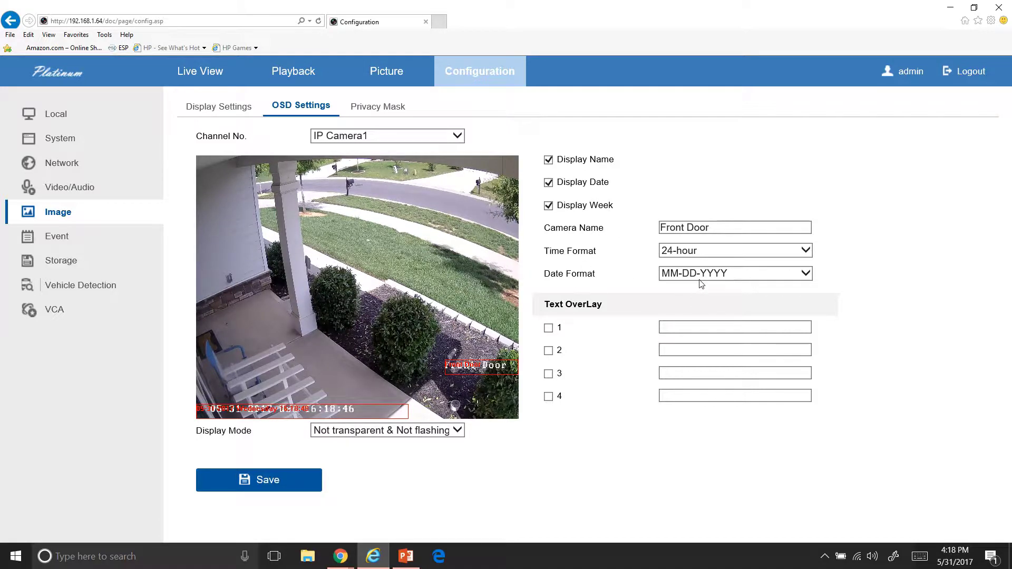
click(549, 160)
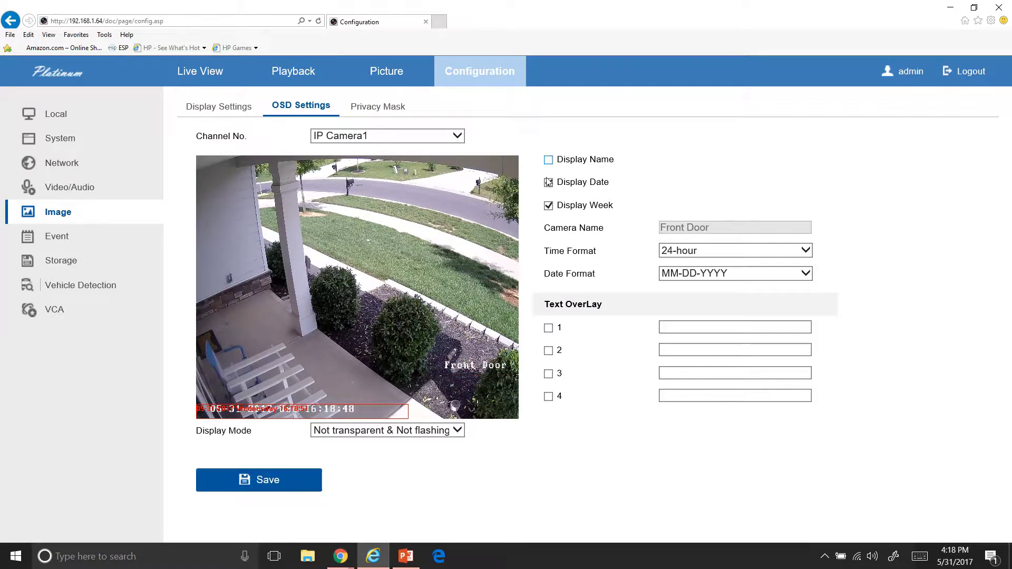
click(549, 183)
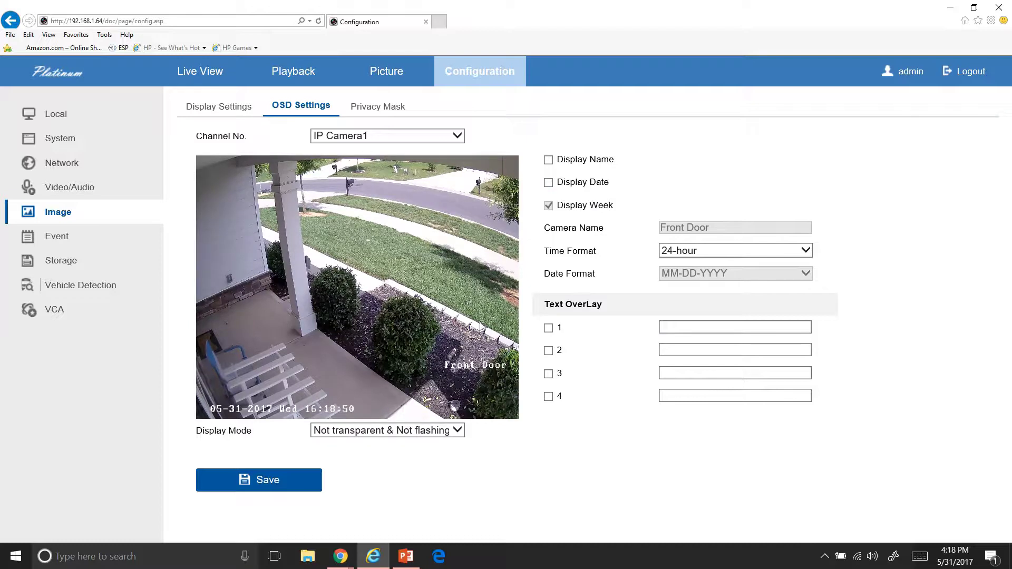
click(549, 183)
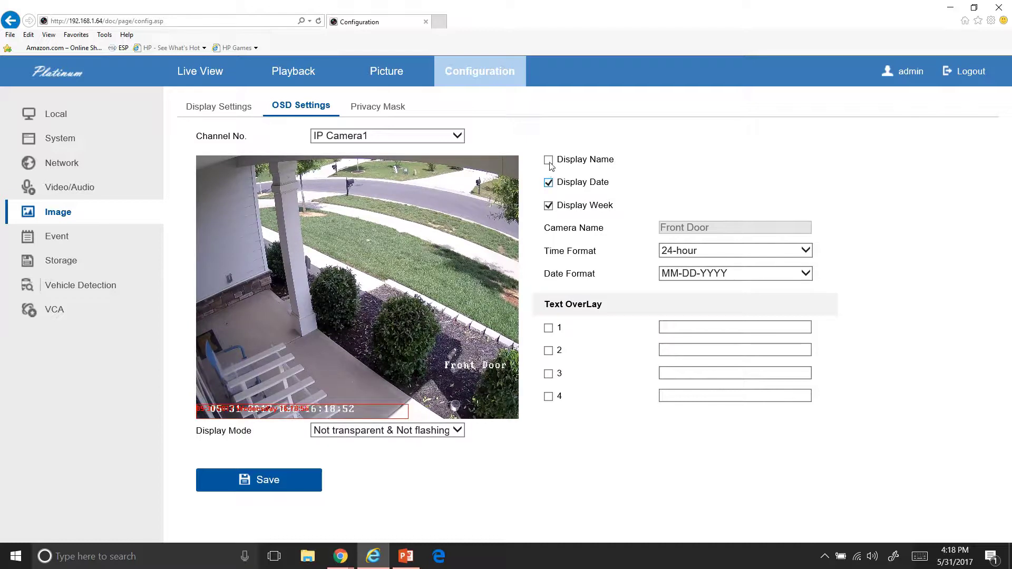
click(549, 160)
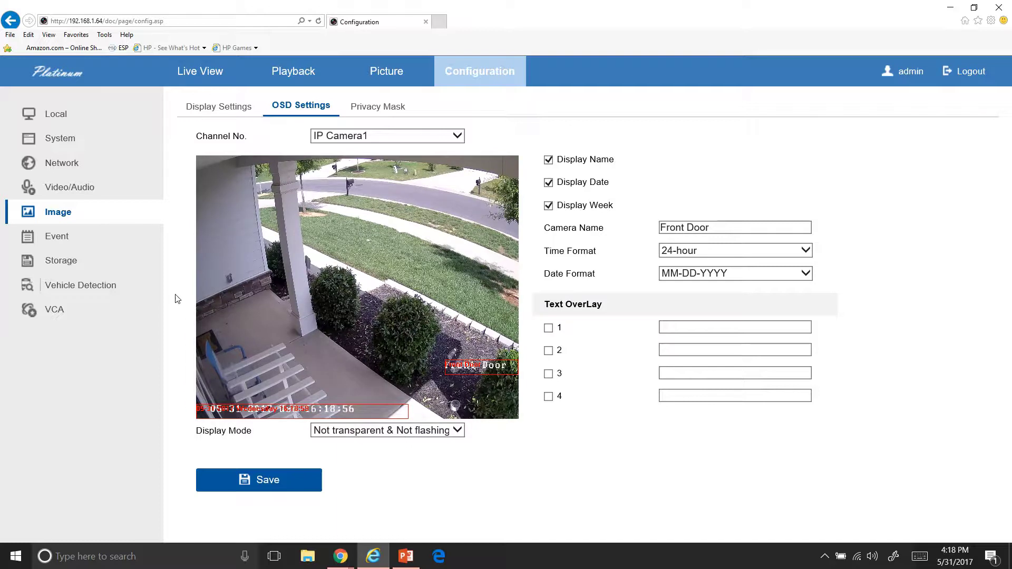
click(139, 263)
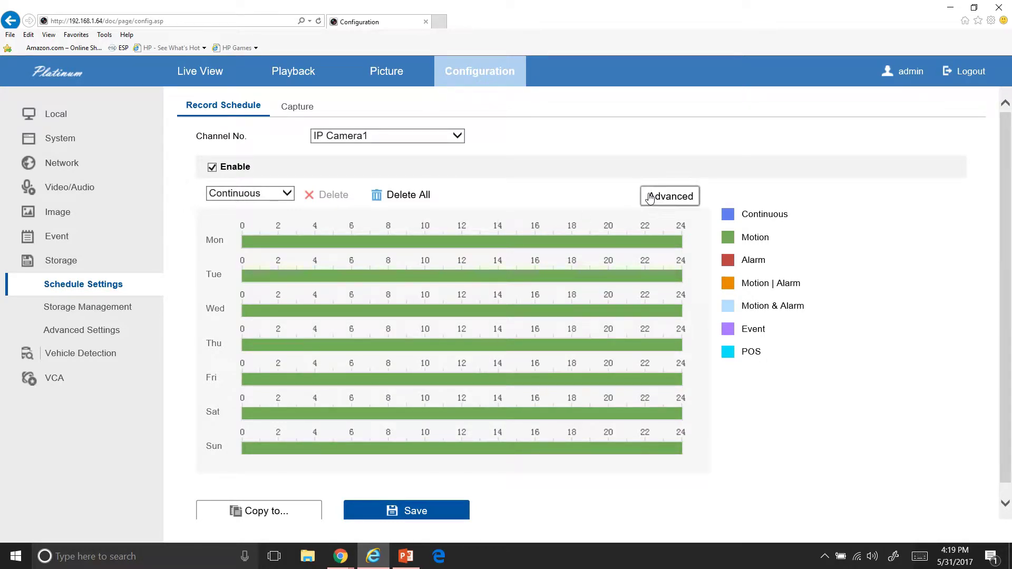
Look at the Advanced options and Copy to (Select All), cancelling both without changes
click(649, 194)
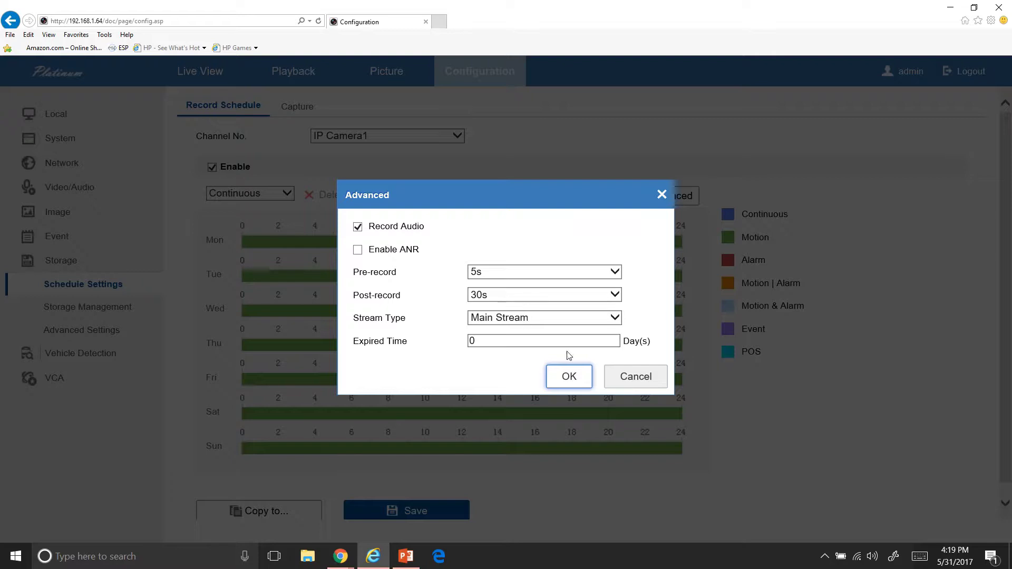
click(621, 376)
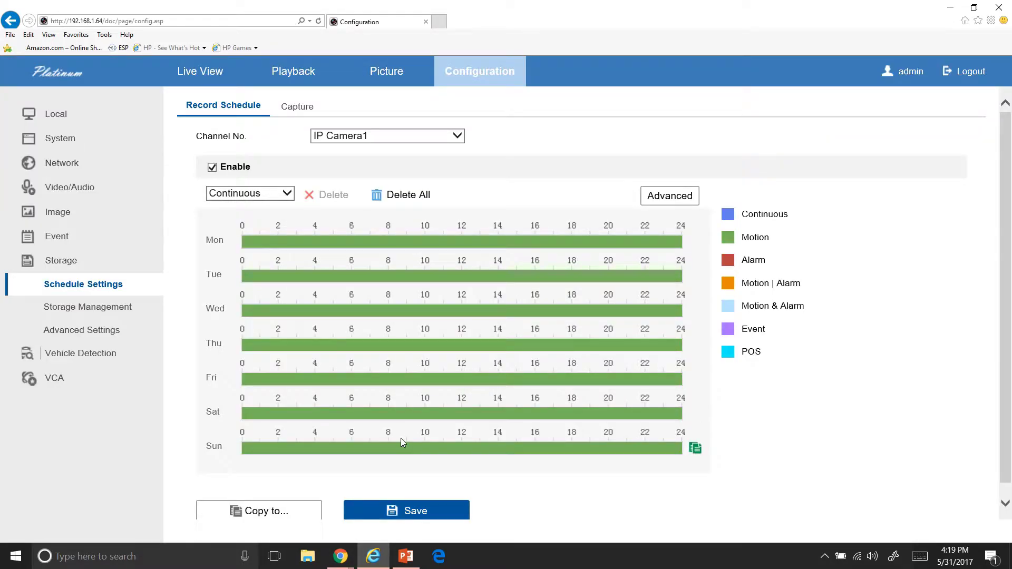
click(273, 513)
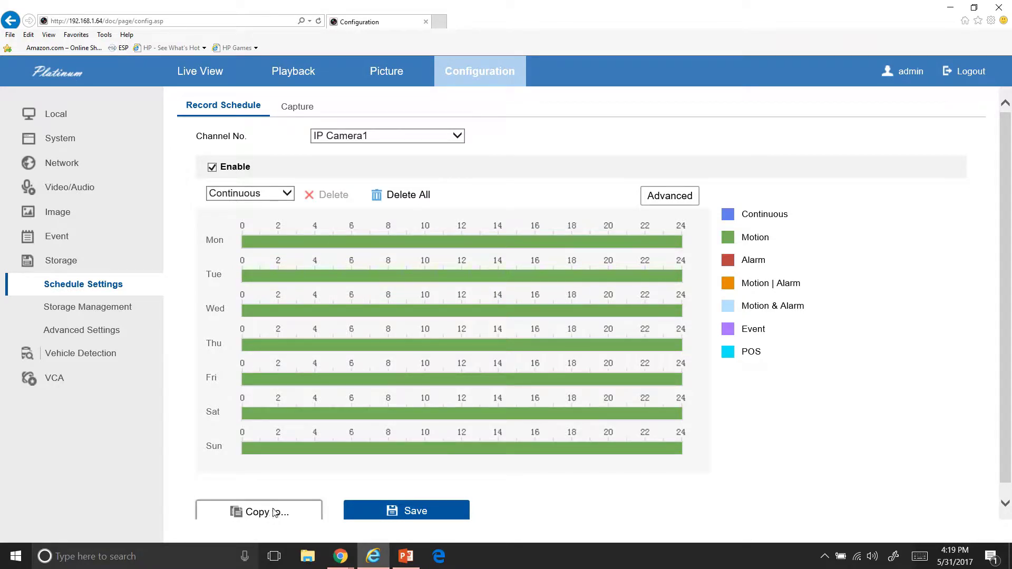
click(431, 181)
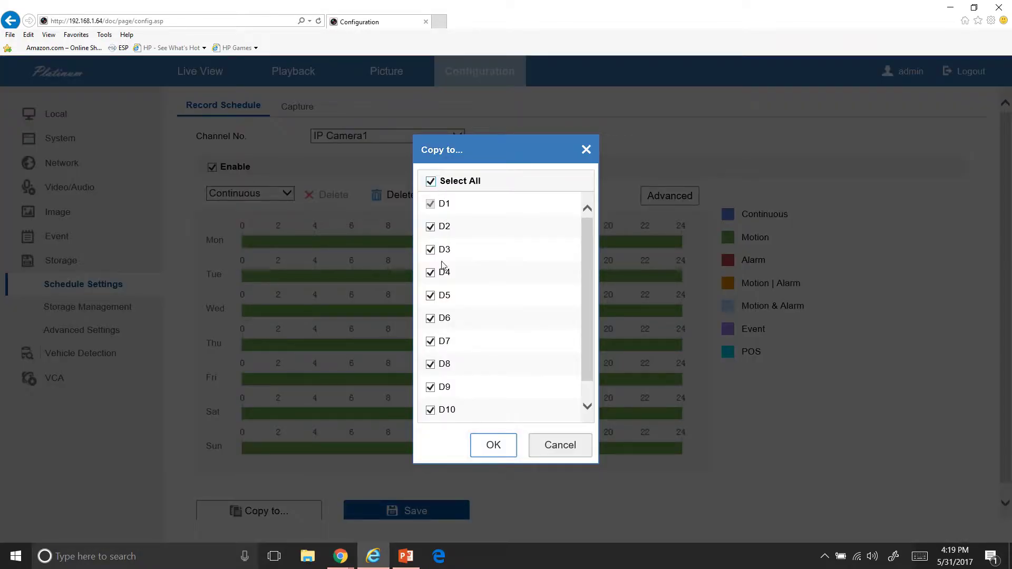
click(552, 444)
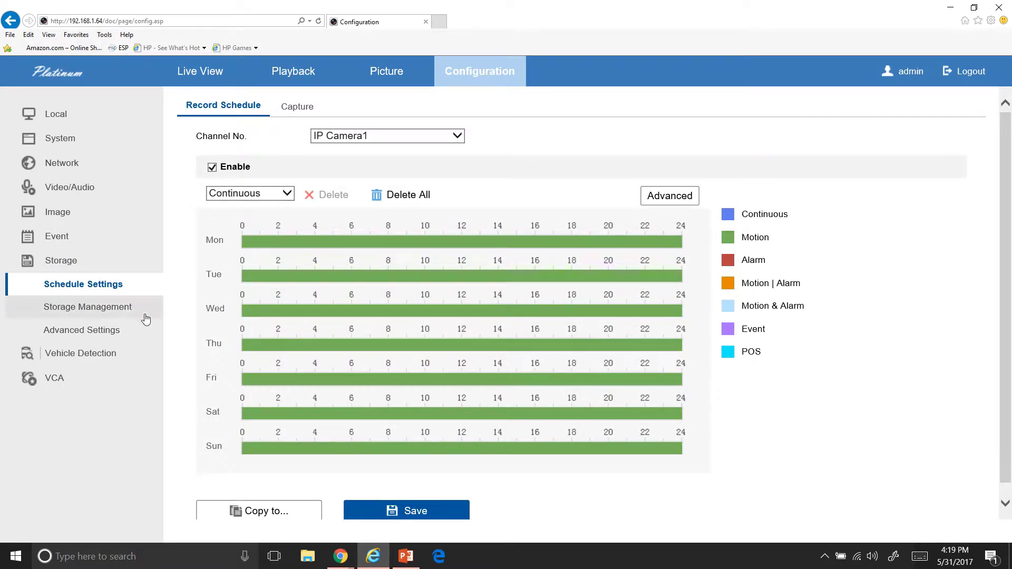
In HDD Management, tick then untick HDD 4, then return to Live View
click(125, 317)
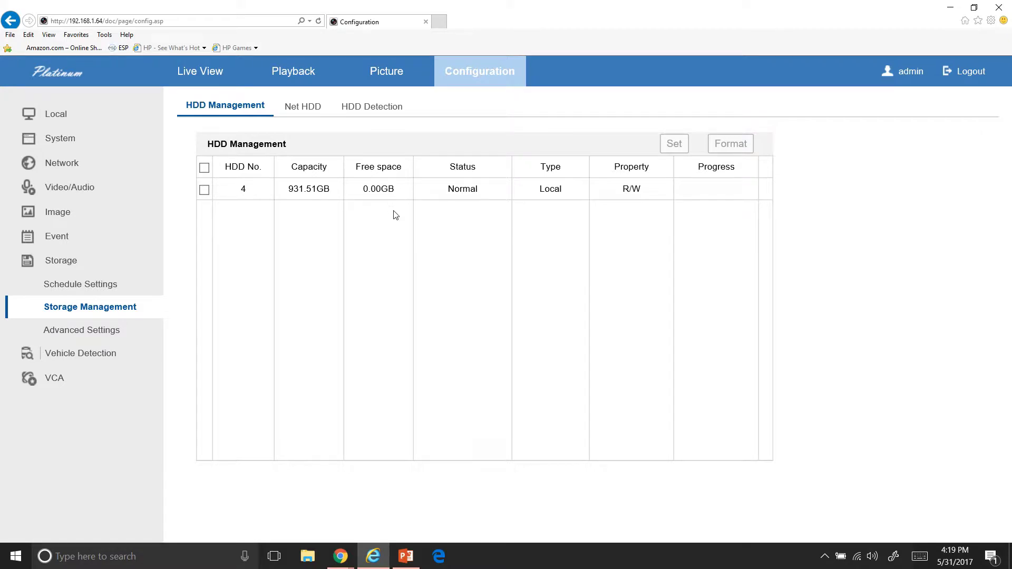
click(204, 191)
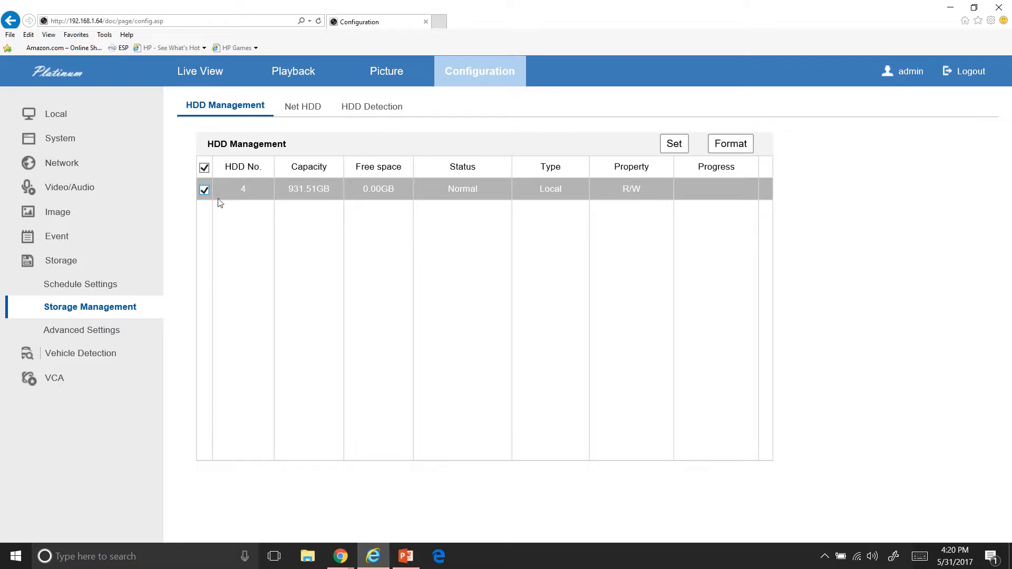
click(204, 191)
click(206, 73)
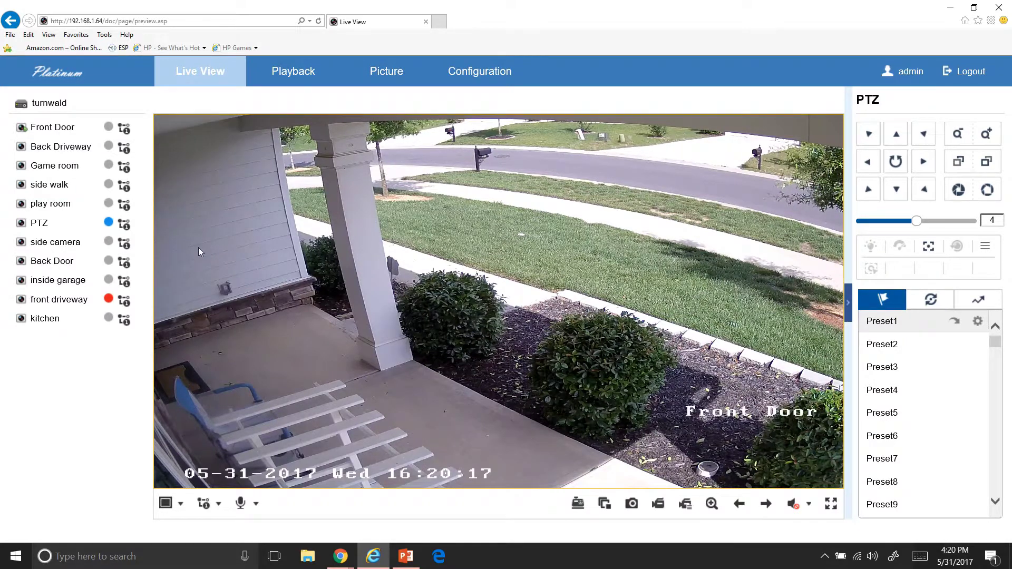
Start the PTZ camera's live feed from the camera list
click(124, 262)
click(63, 225)
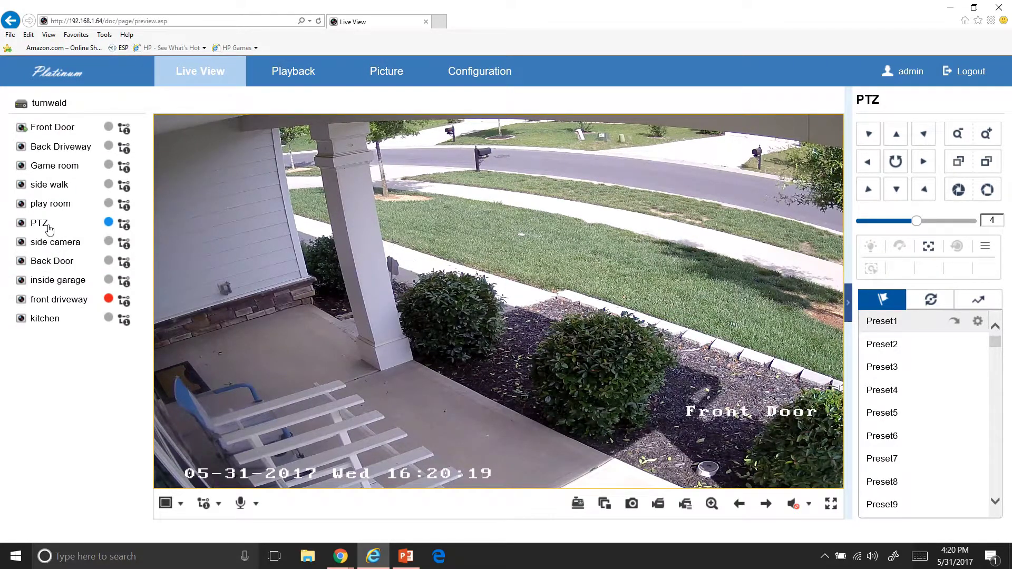
double_click(47, 228)
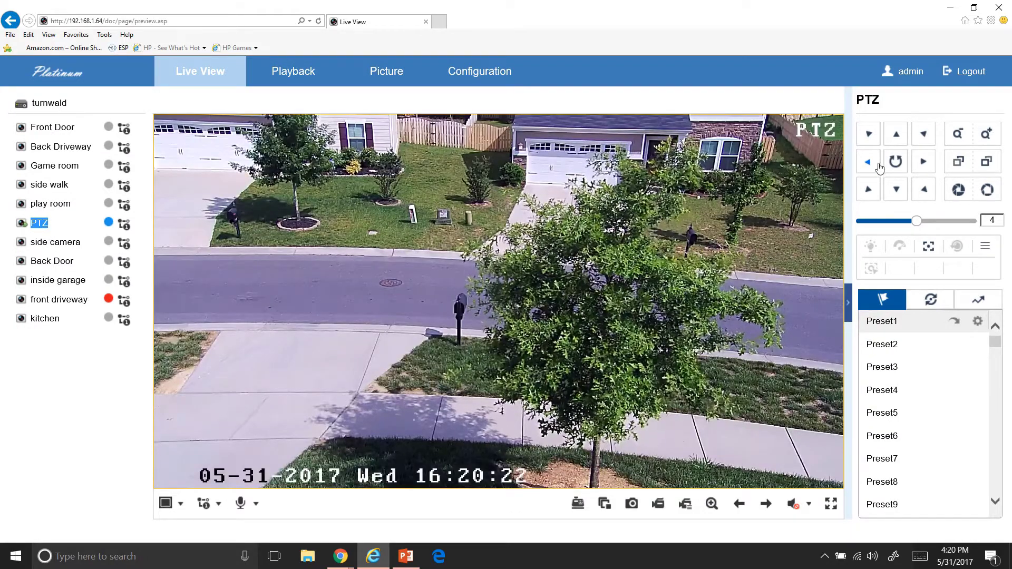
Pan, tilt and zoom the PTZ camera to a wide street view, then scroll the presets
click(867, 165)
click(923, 163)
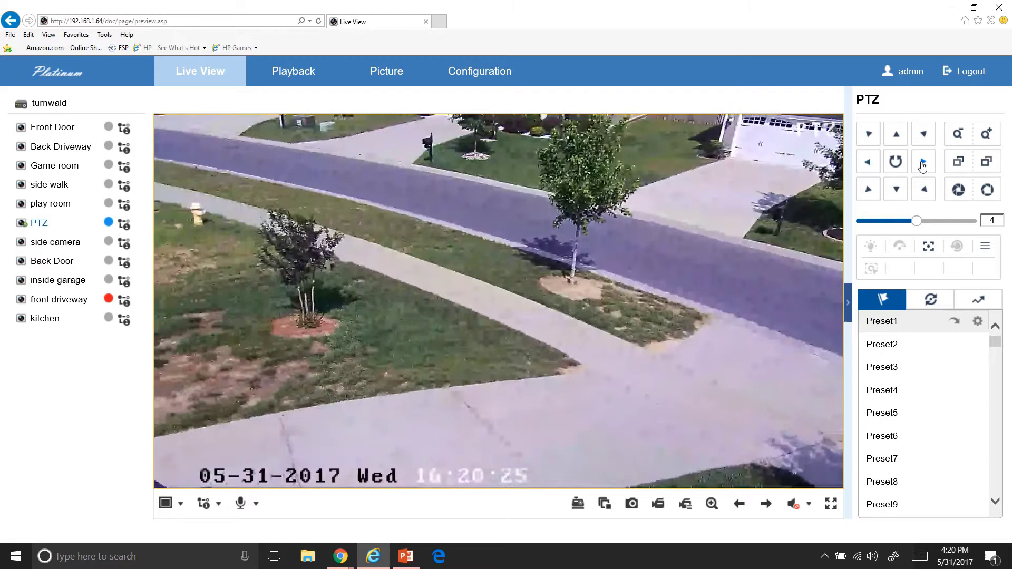
click(922, 132)
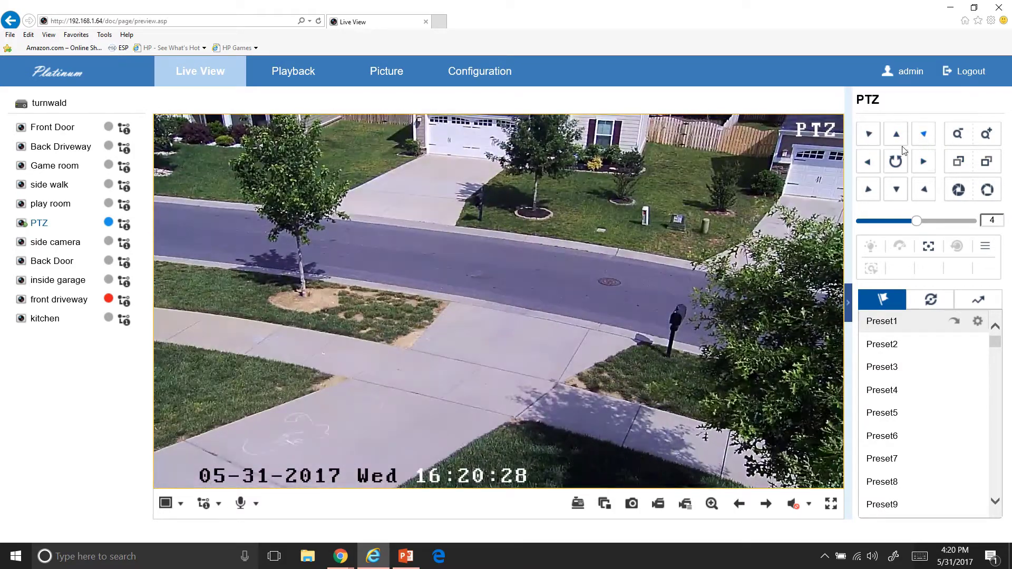
click(866, 162)
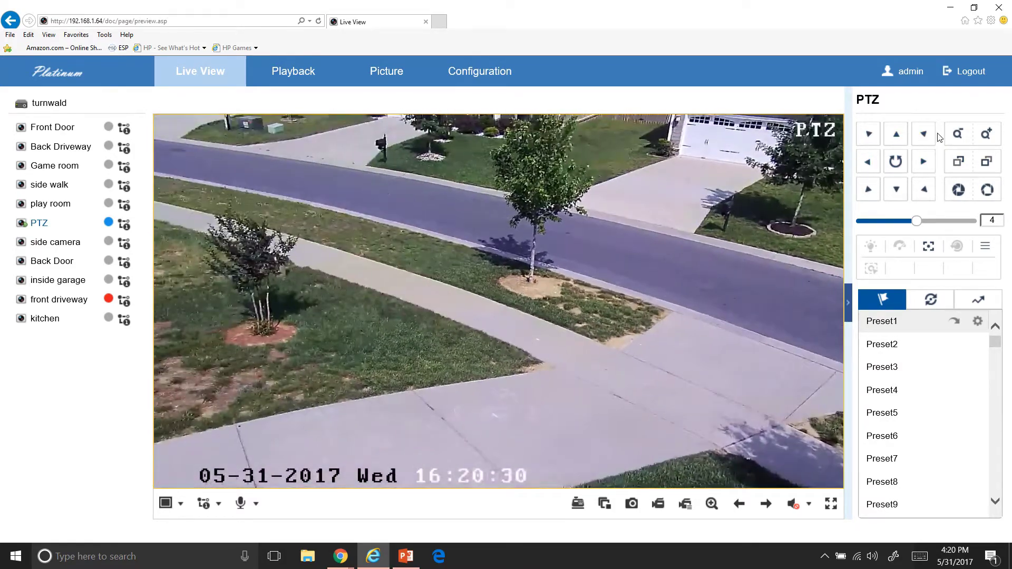
click(987, 136)
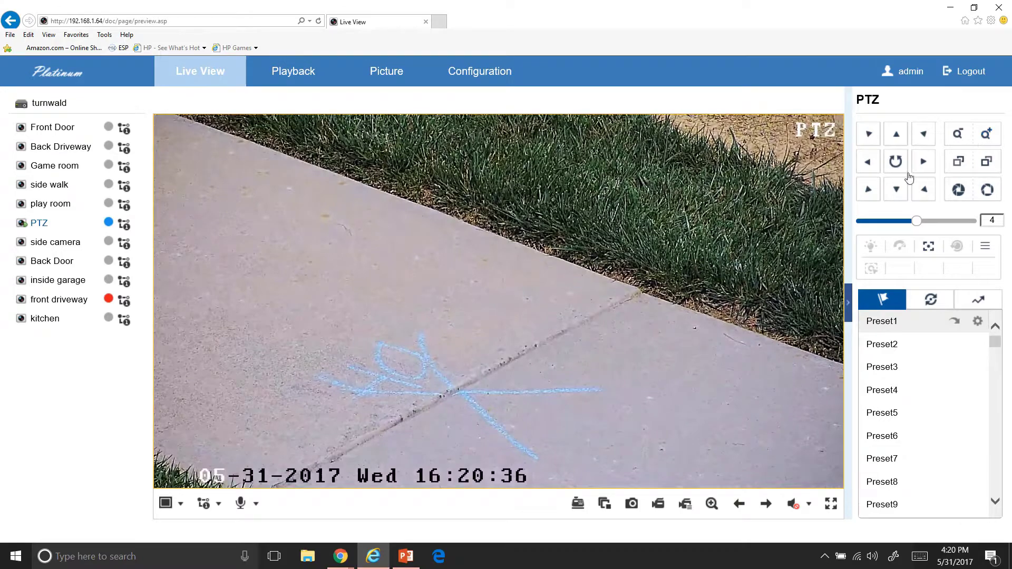
click(952, 136)
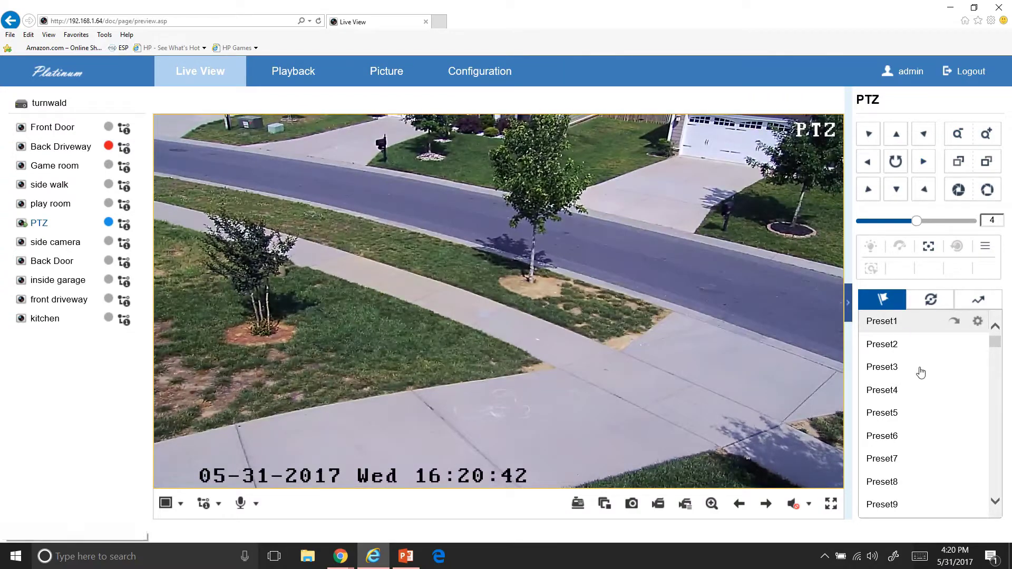
scroll(922, 370, down, 1)
scroll(923, 369, down, 8)
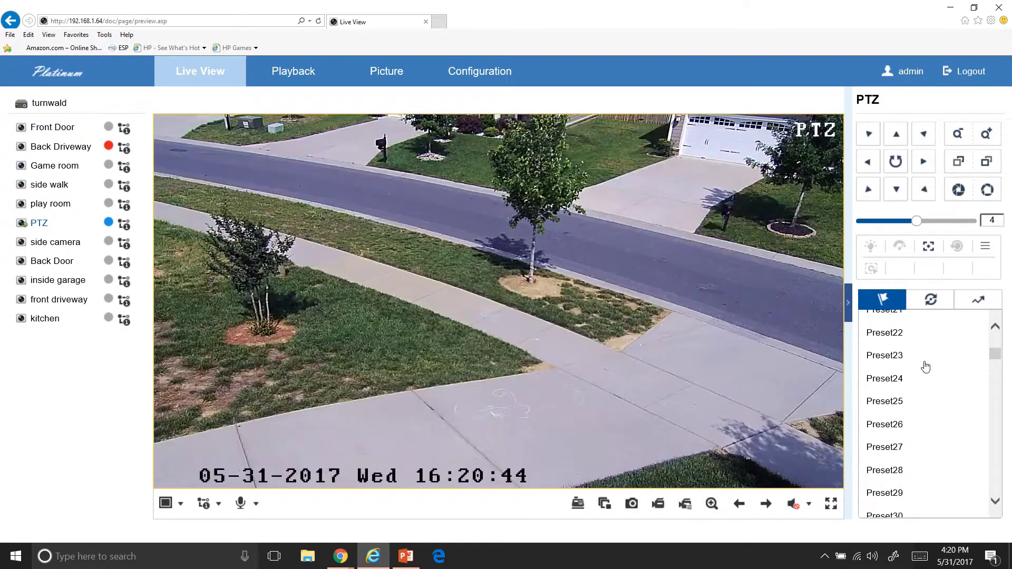
scroll(927, 365, down, 6)
scroll(926, 364, up, 2)
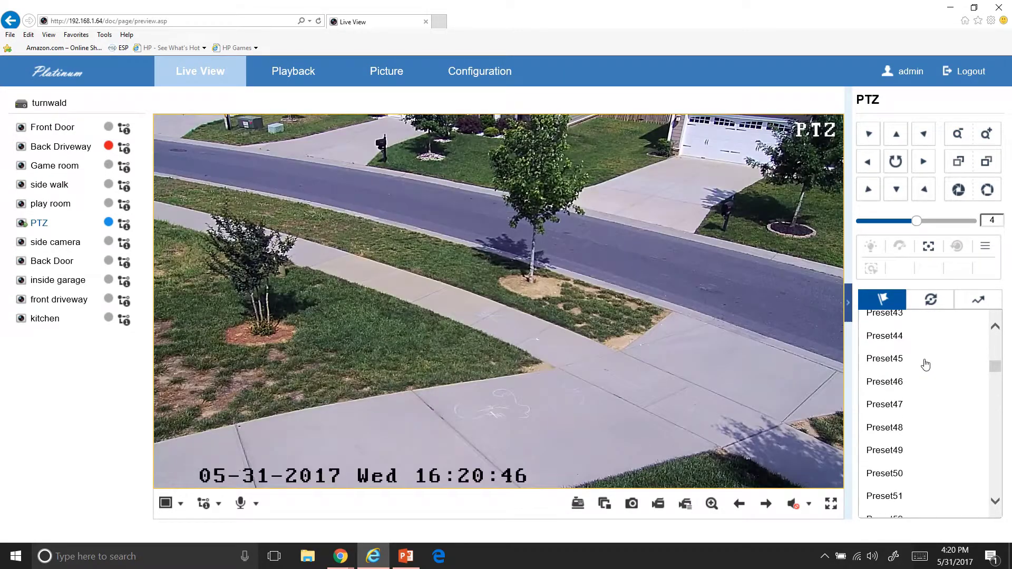
scroll(925, 364, up, 2)
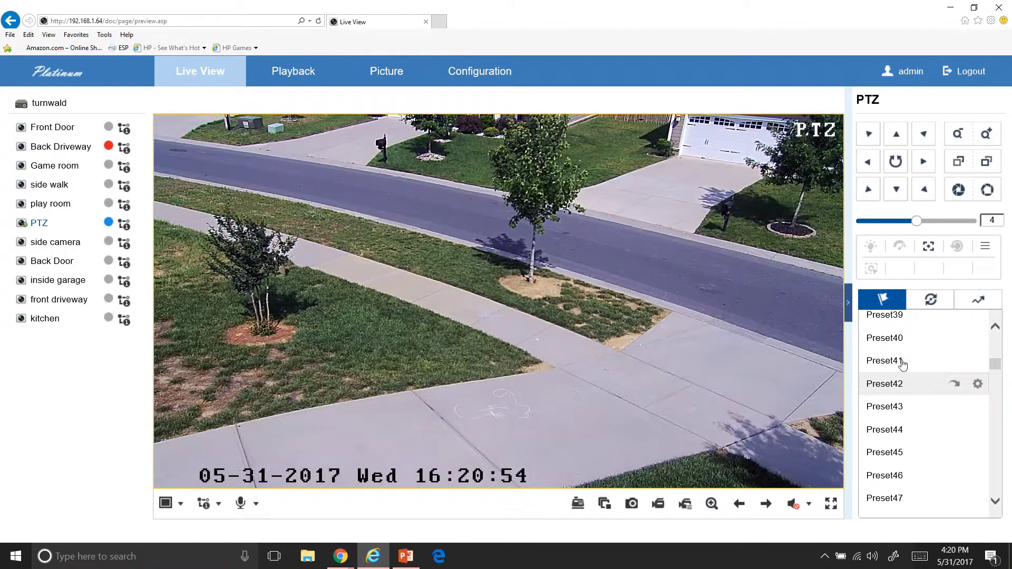
Run Patrol Path1 on the PTZ camera, then open camera D01's Connect link from Camera Management
click(933, 302)
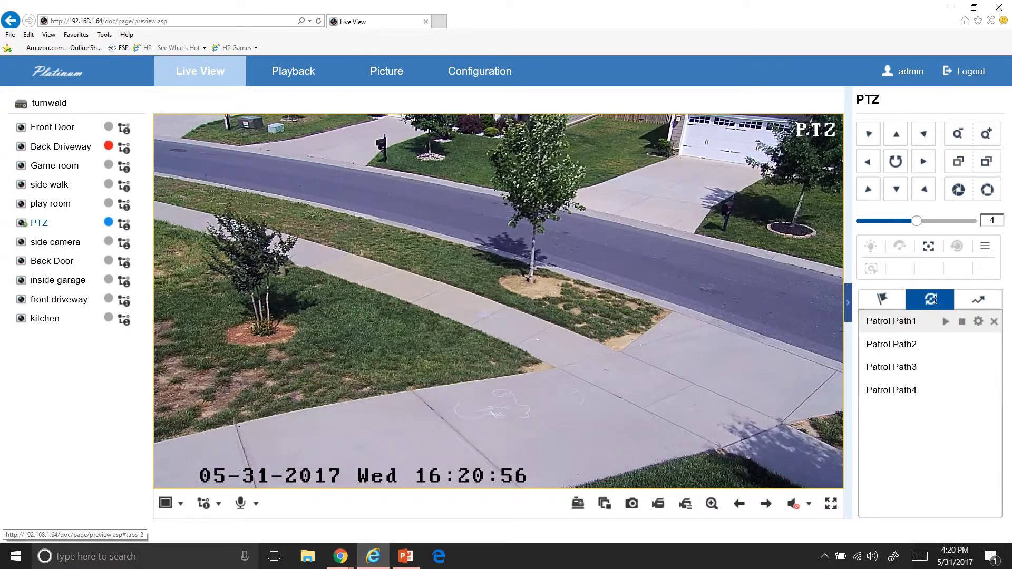
click(946, 328)
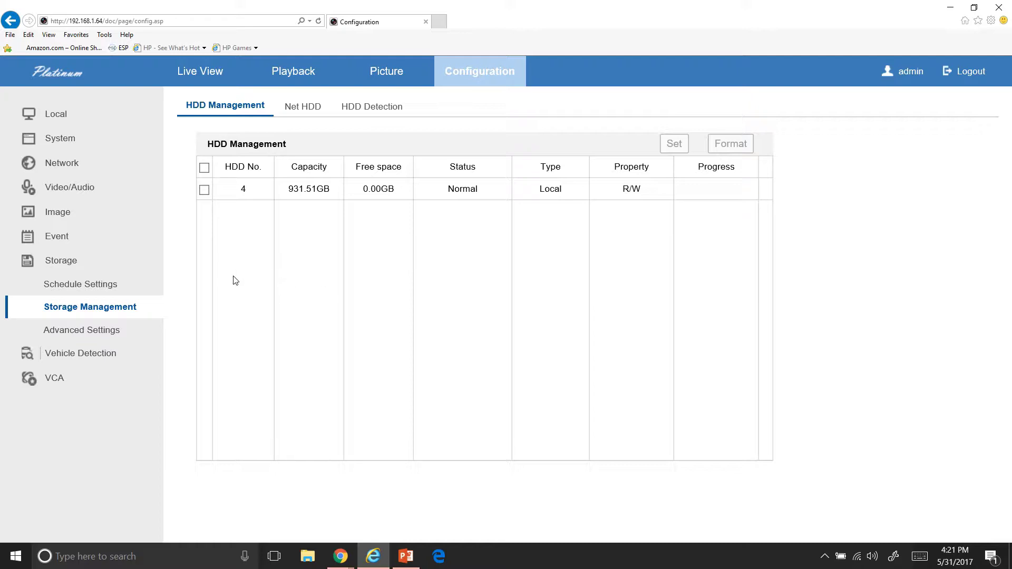
click(73, 146)
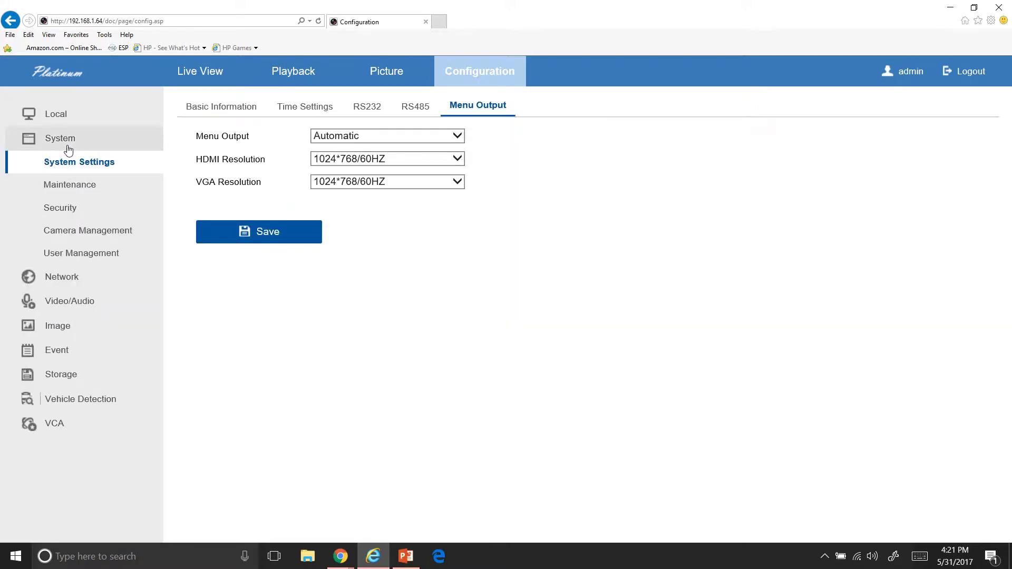
click(63, 232)
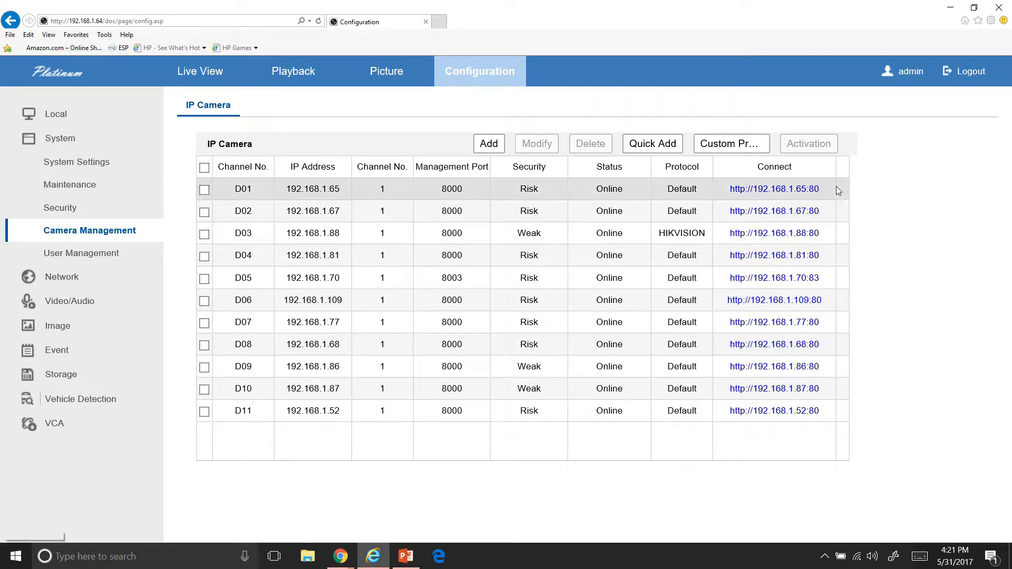
click(796, 189)
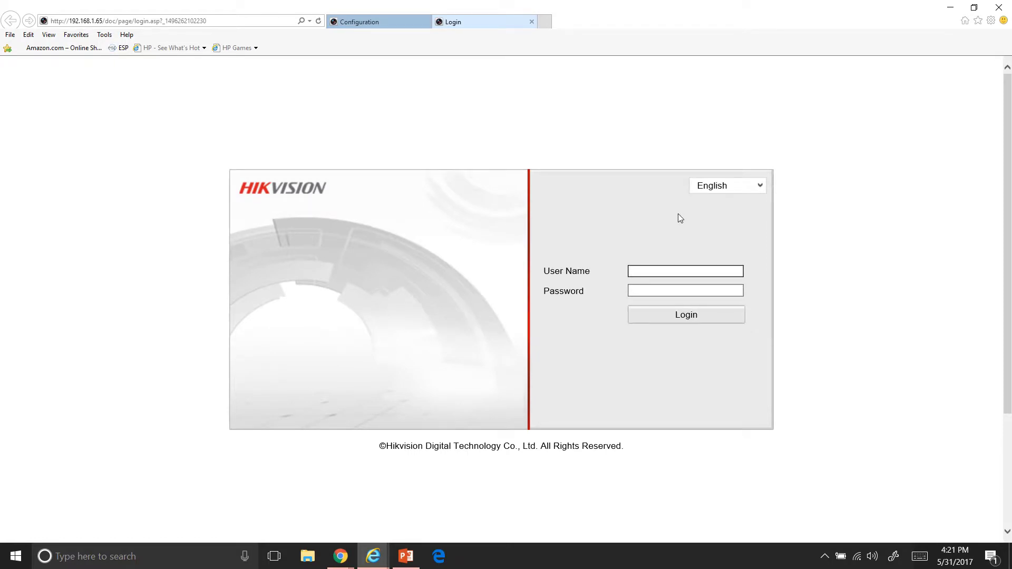
Sign in to camera D01 with the administrator user name and password, cancelling the password-change prompt
text(admin)
key(Tab)
text(12345)
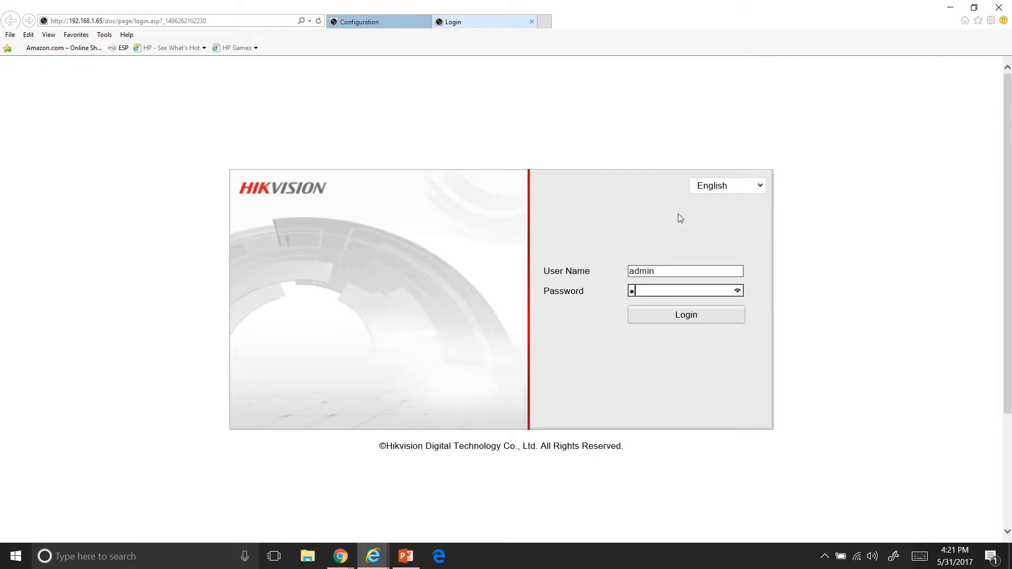
key(Return)
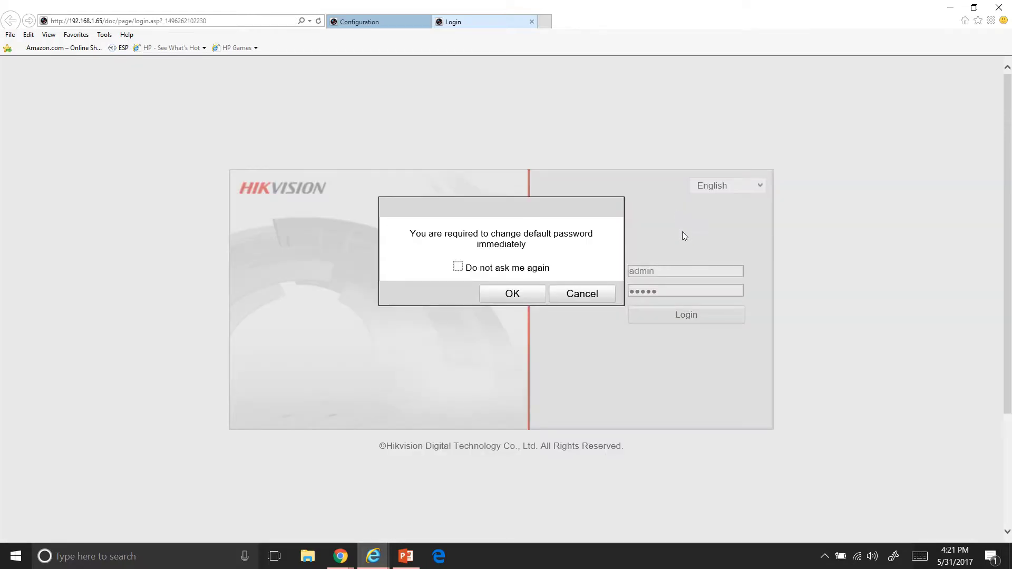
click(567, 295)
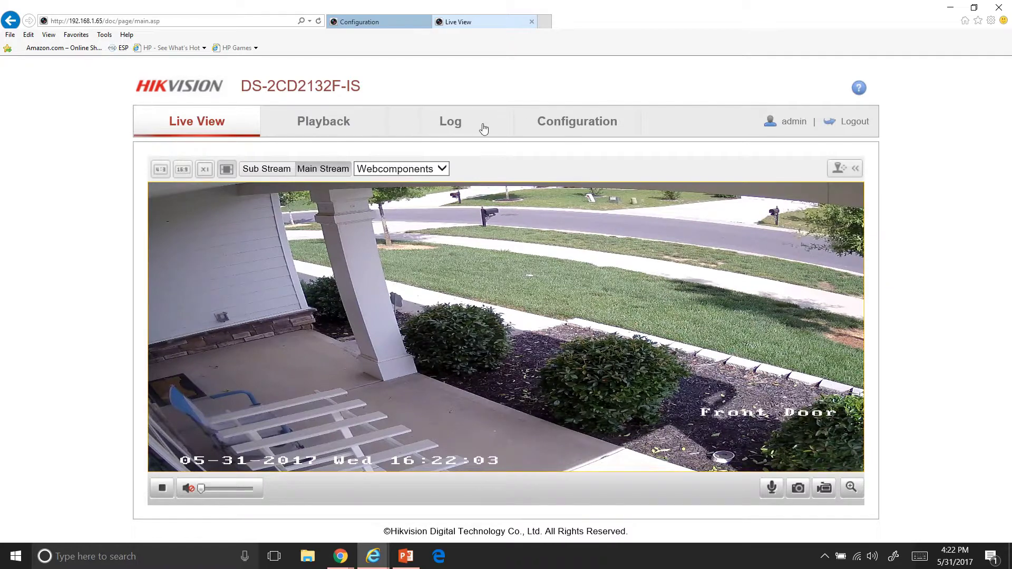
Go to Configuration > Advanced Configuration > Video/Audio > Image, showing brightness 51 and sharpness 77
click(574, 122)
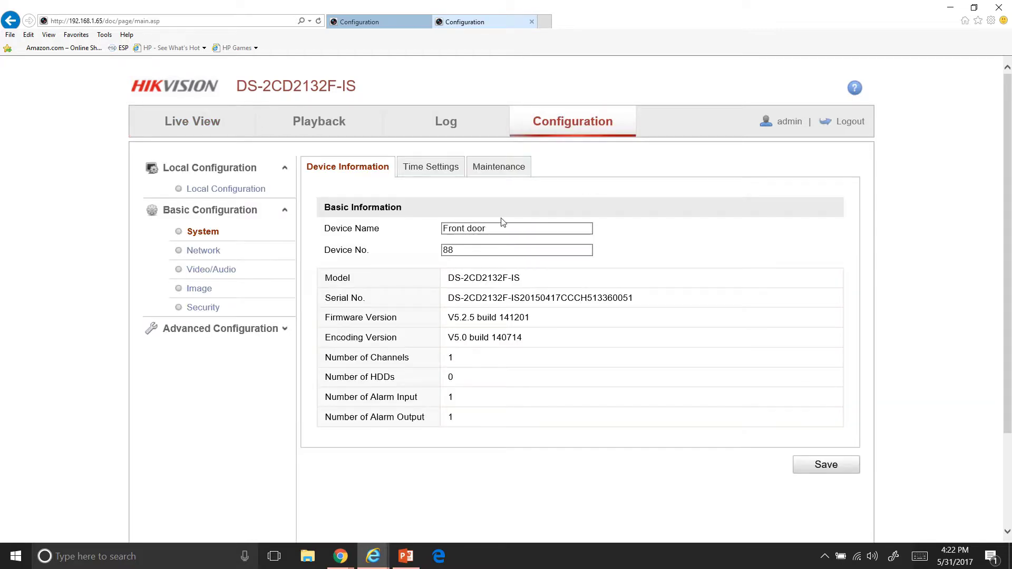
click(223, 330)
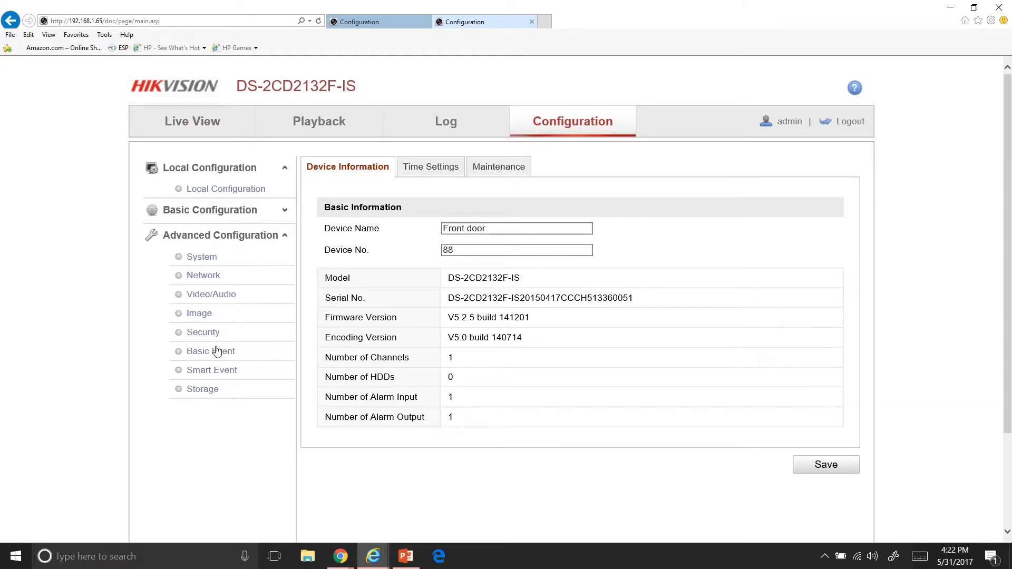
click(214, 297)
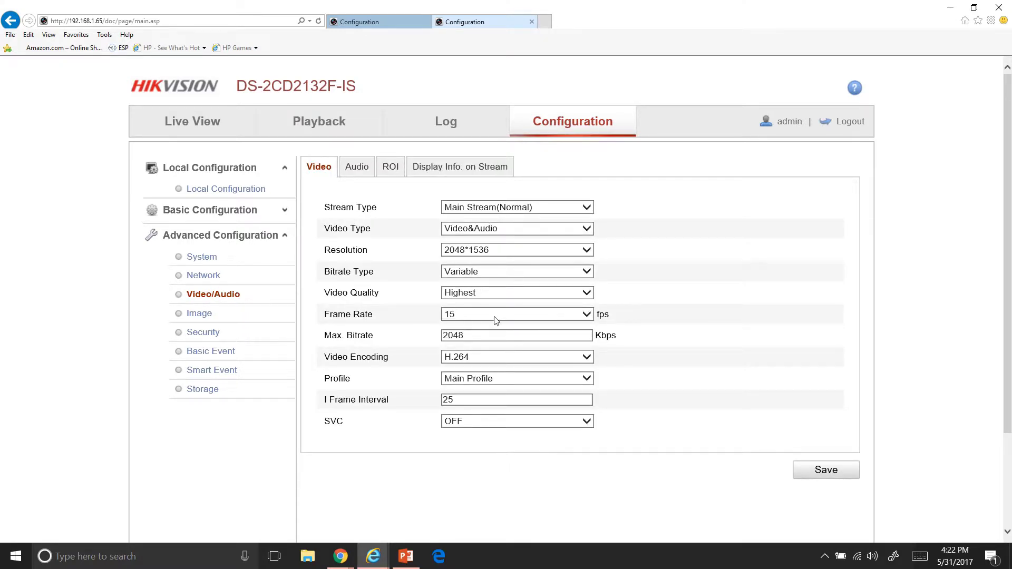
click(217, 319)
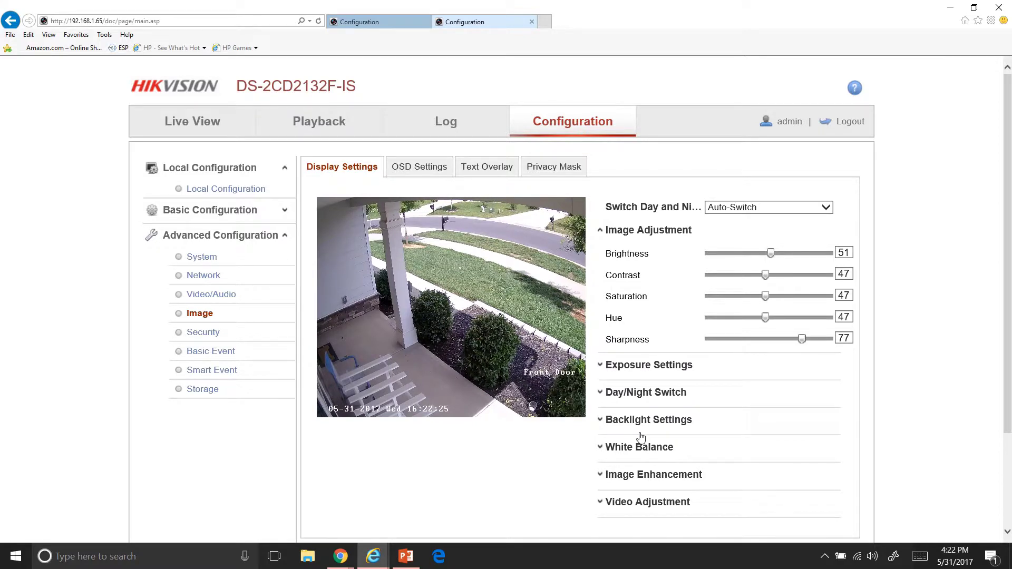
Keep sensitivity at 4, try the Schedule day/night mode, then set Day/Night Switch back to Auto
click(663, 396)
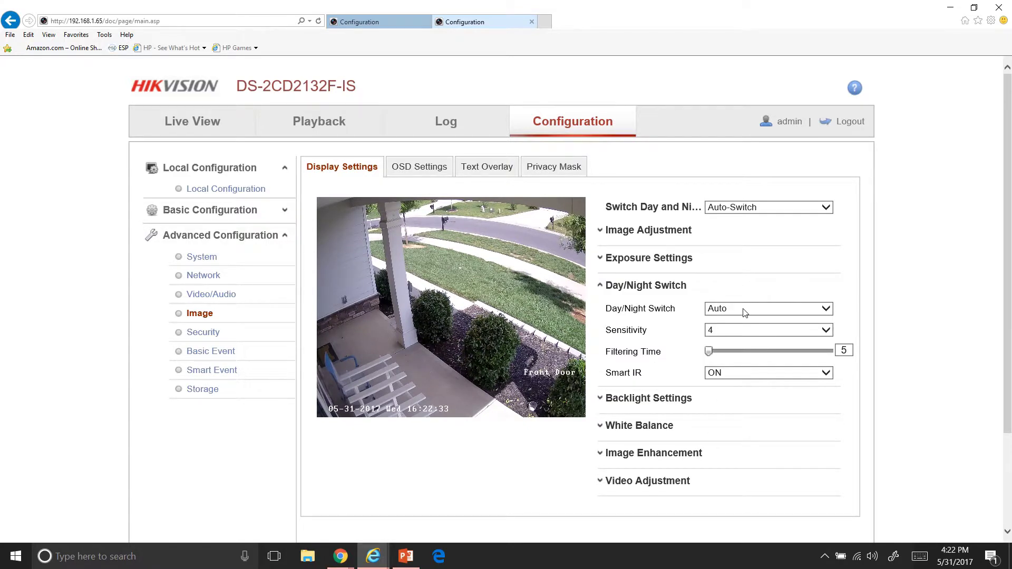
click(733, 337)
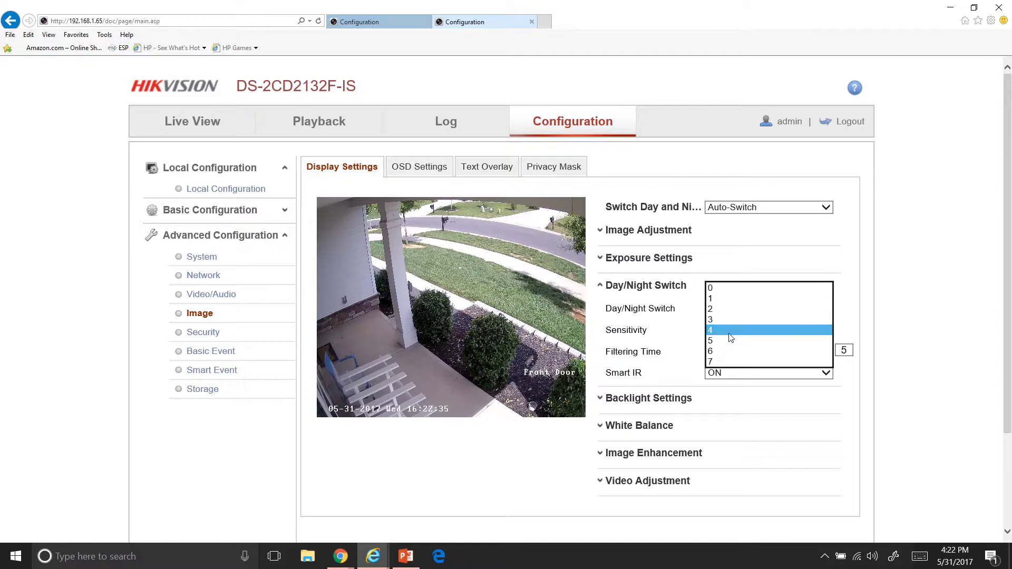
click(685, 340)
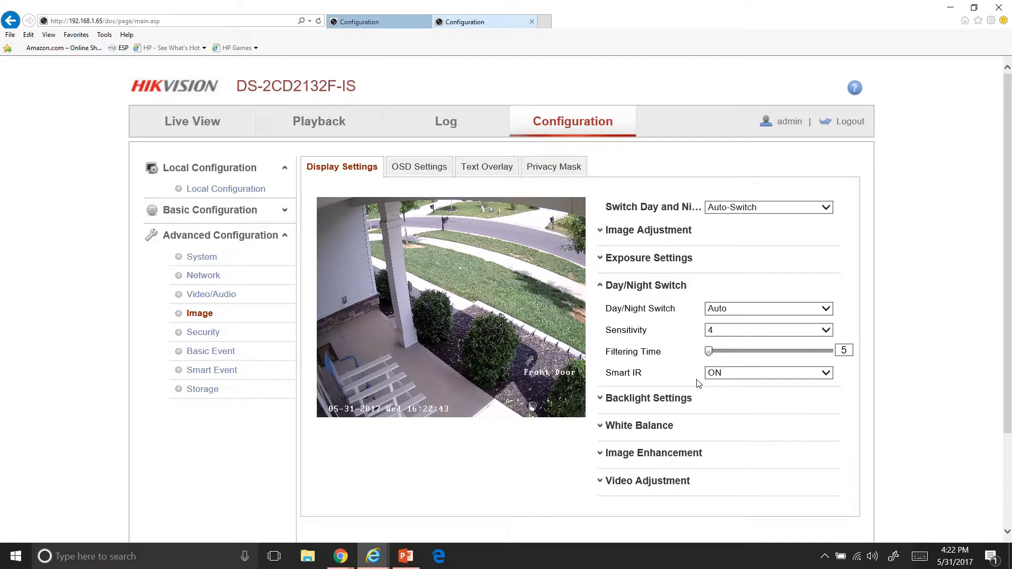
click(738, 311)
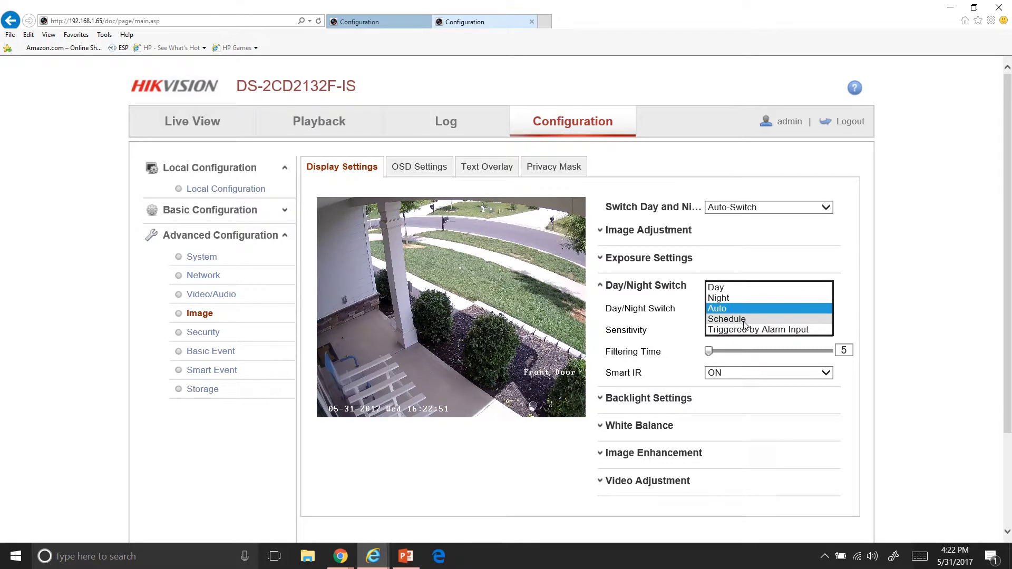
click(745, 320)
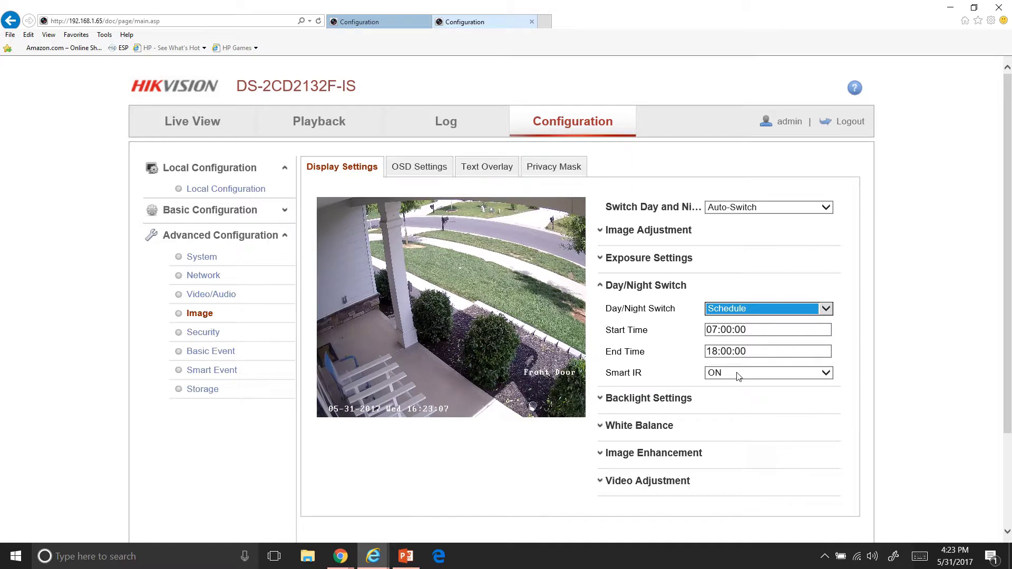
click(754, 311)
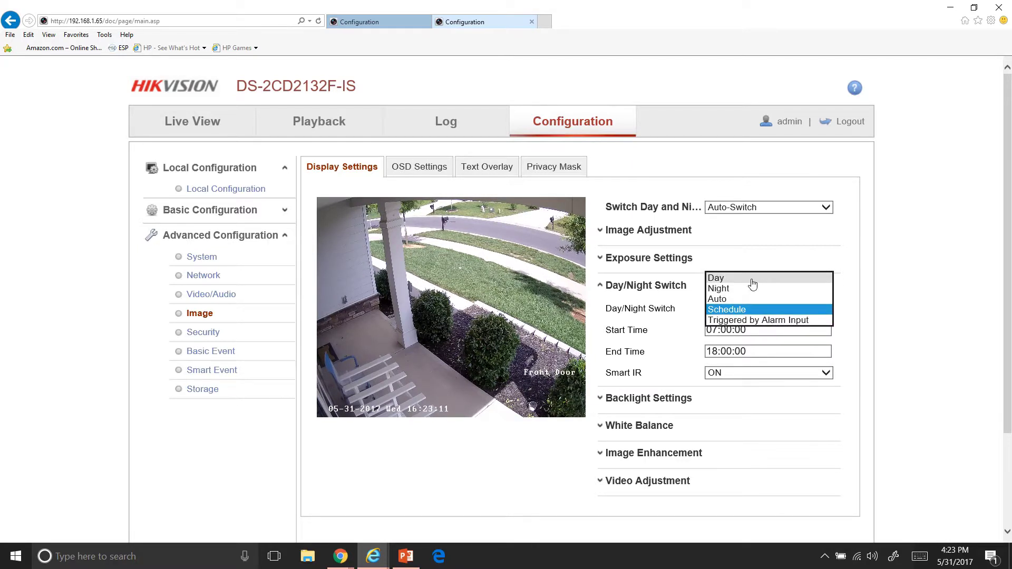
click(747, 300)
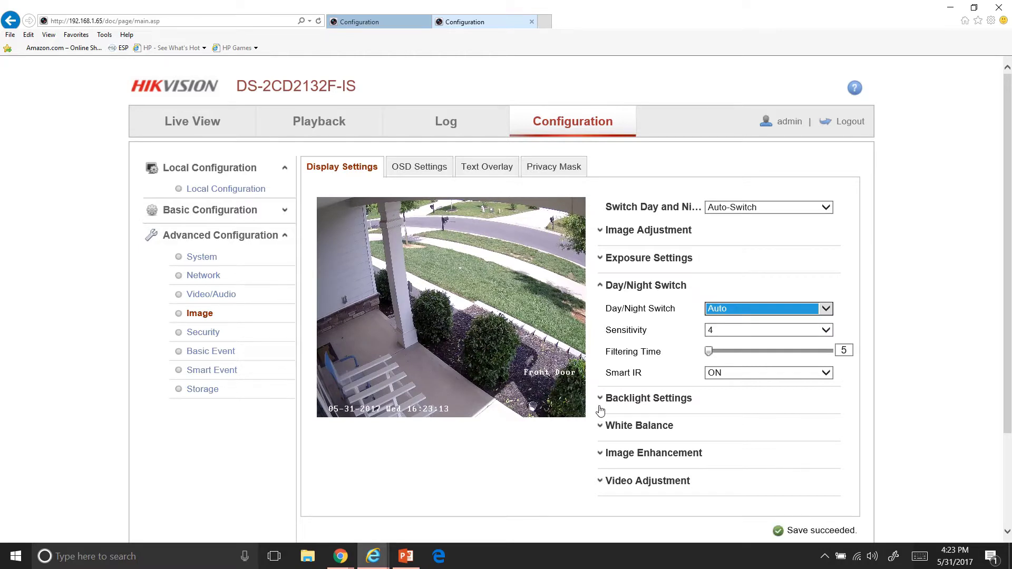
Set the Wide Dynamic Level under Backlight Settings to 24
click(644, 402)
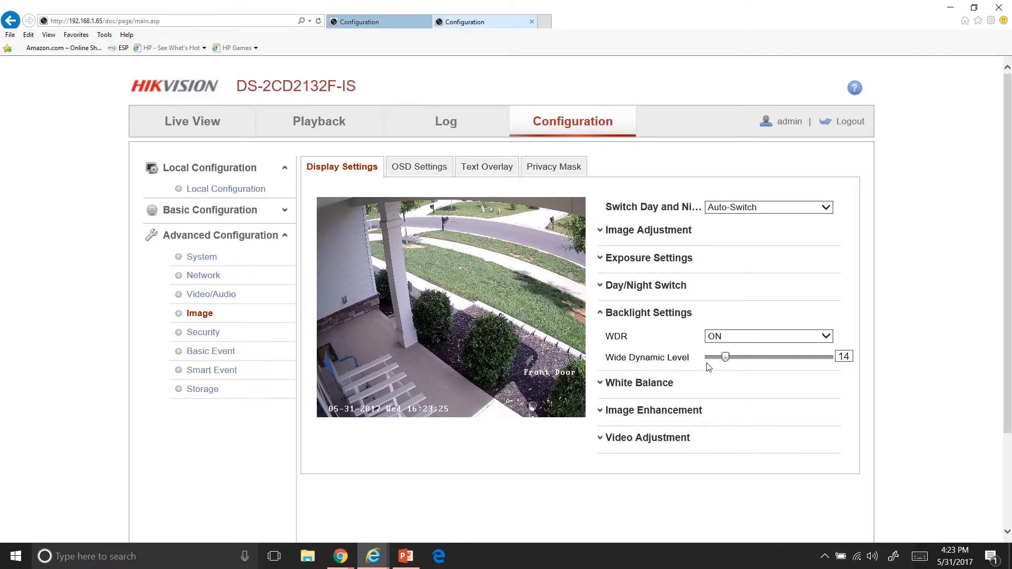
click(793, 359)
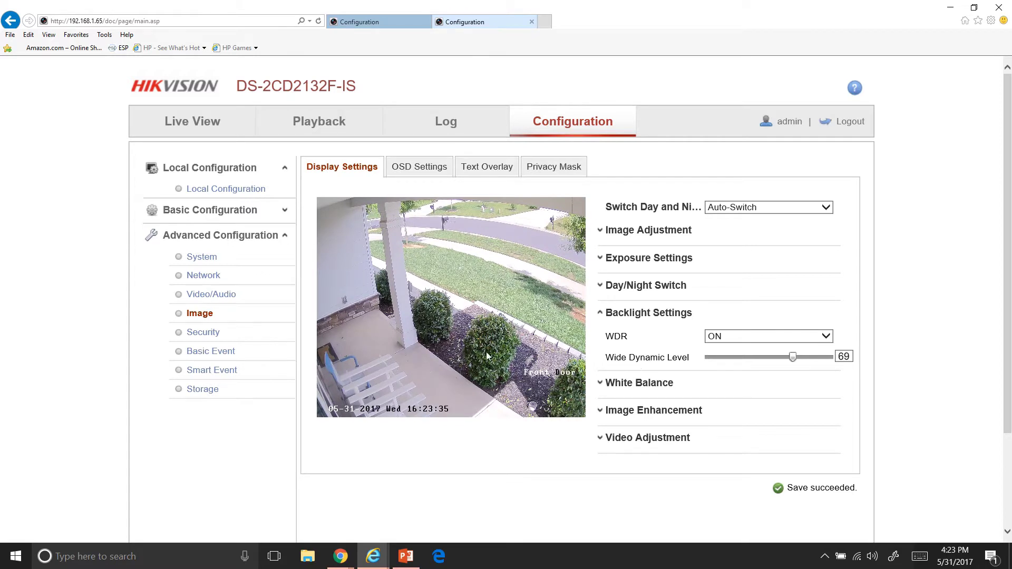
click(738, 358)
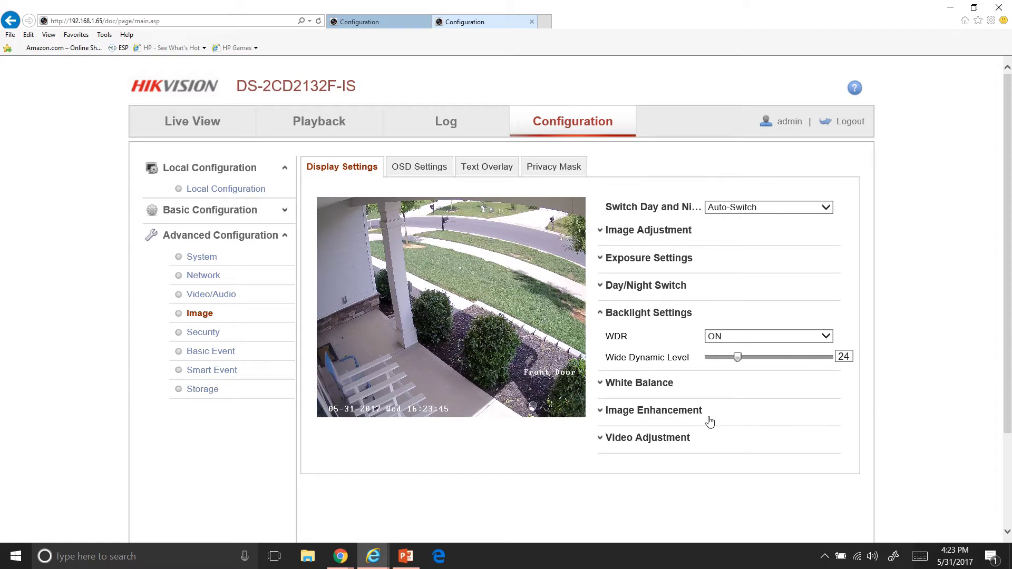
Review the Exposure and Image Adjustment settings
click(696, 259)
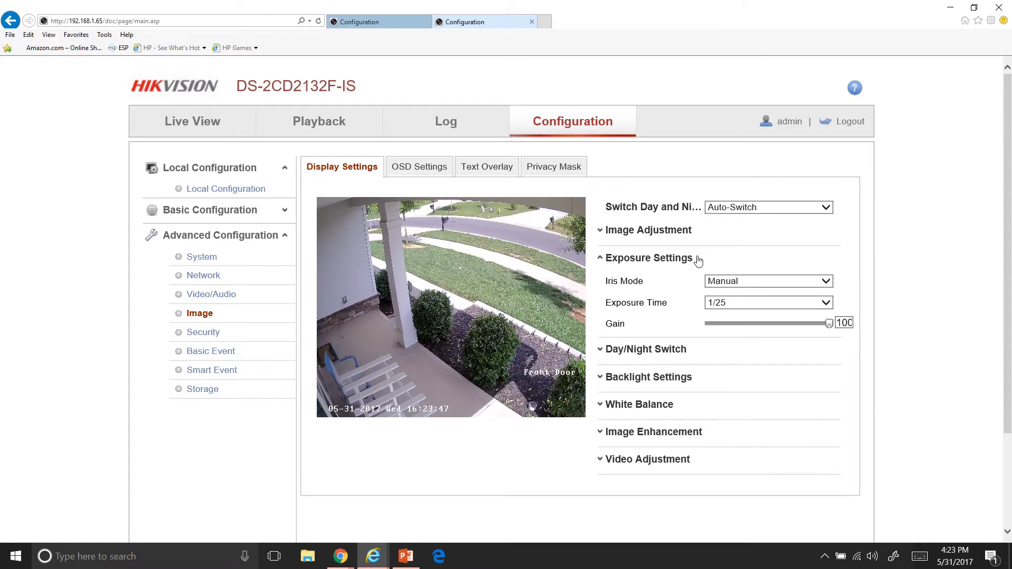
click(685, 231)
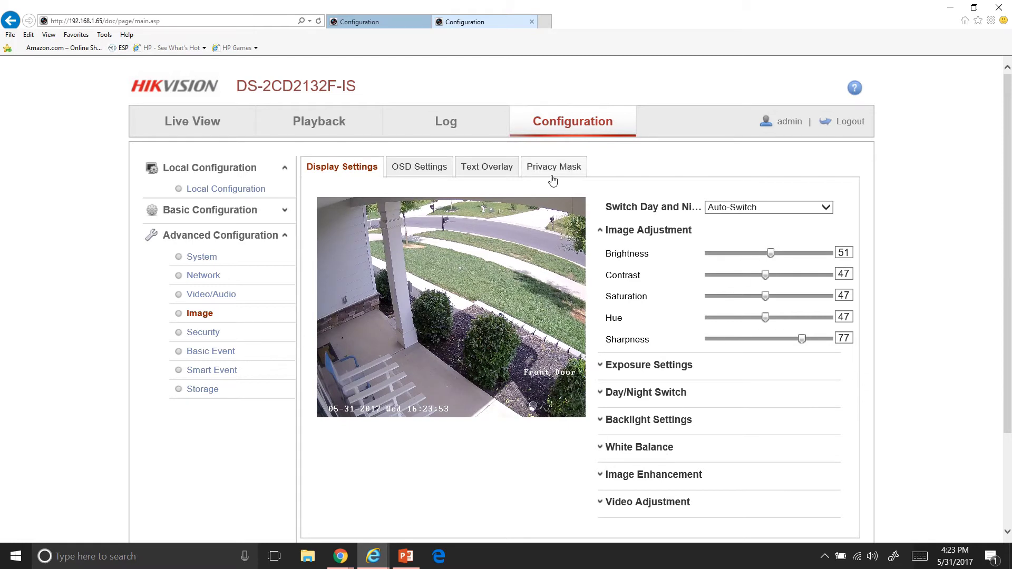
scroll(578, 268, down, 2)
scroll(578, 265, up, 2)
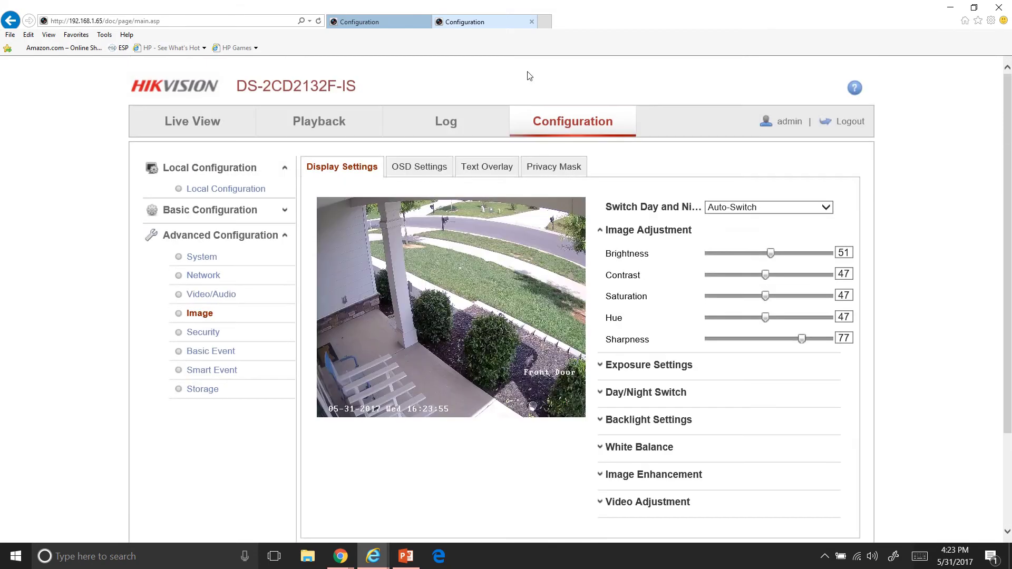
Close the camera's configuration tab and return to the NVR Live View showing the Front Door feed
click(531, 22)
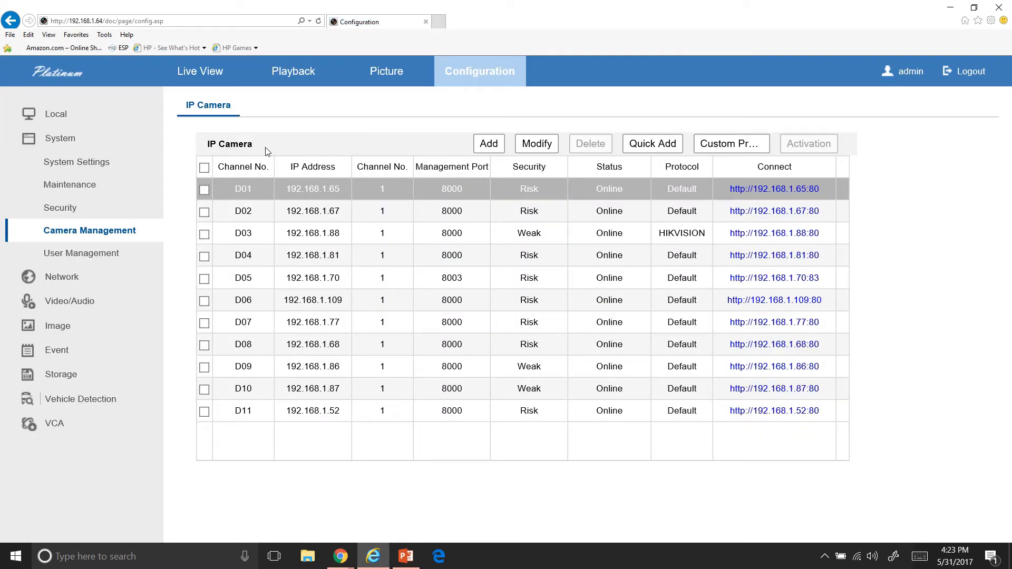
click(214, 85)
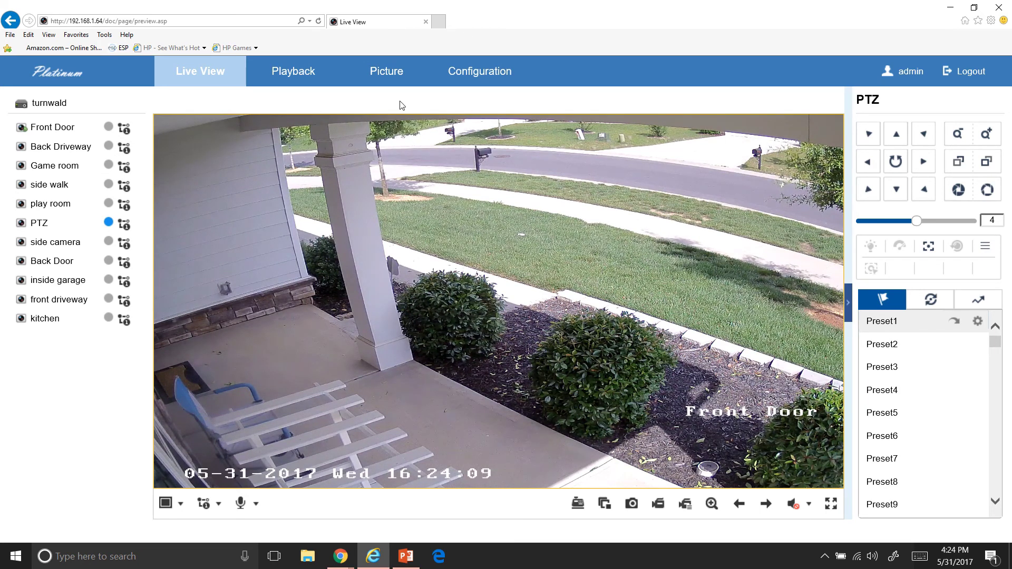
mouse_move(495, 7)
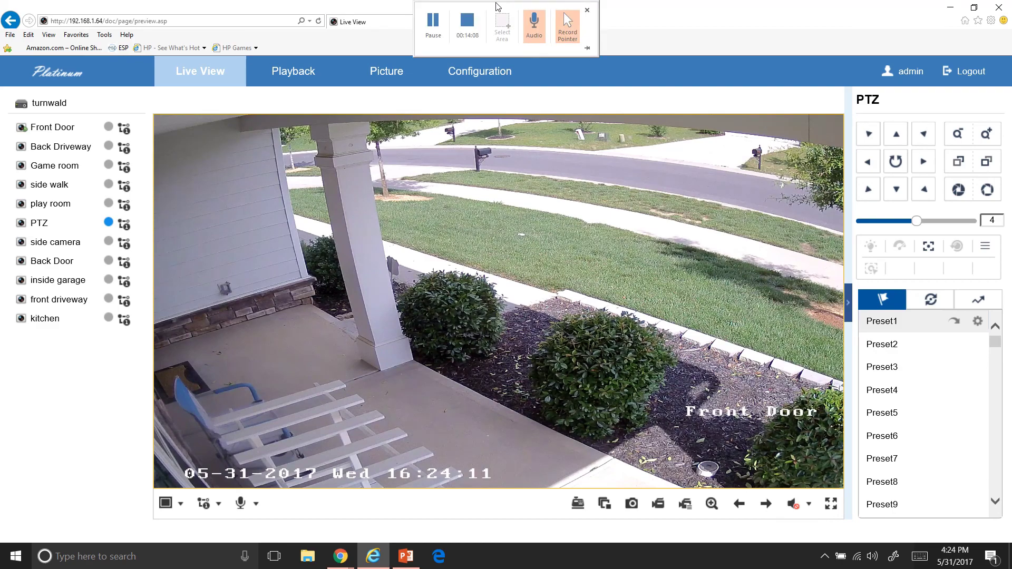